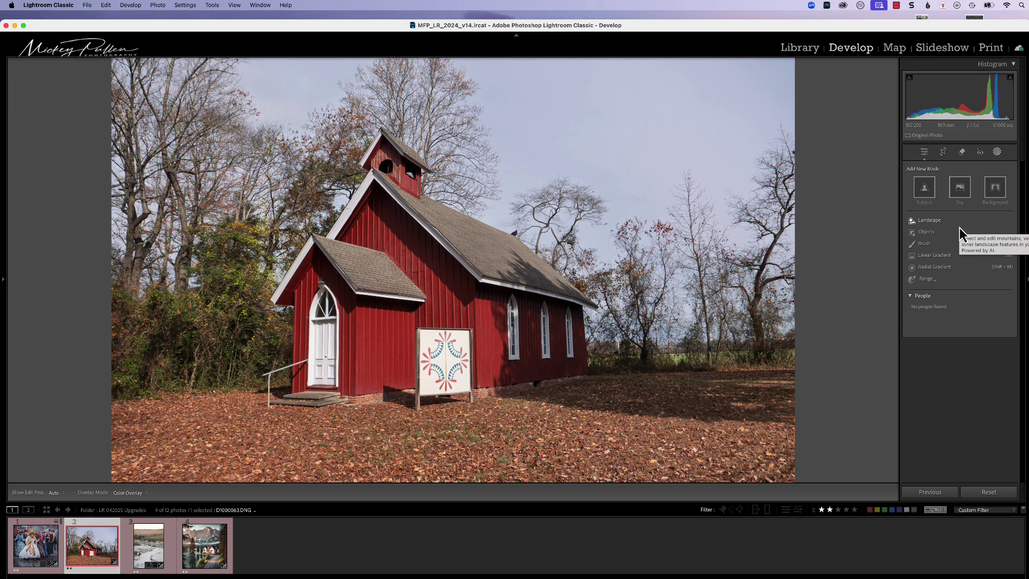
Step: Preview the Landscape mask categories on the church photo, then switch to the costumed parade photo
click(928, 221)
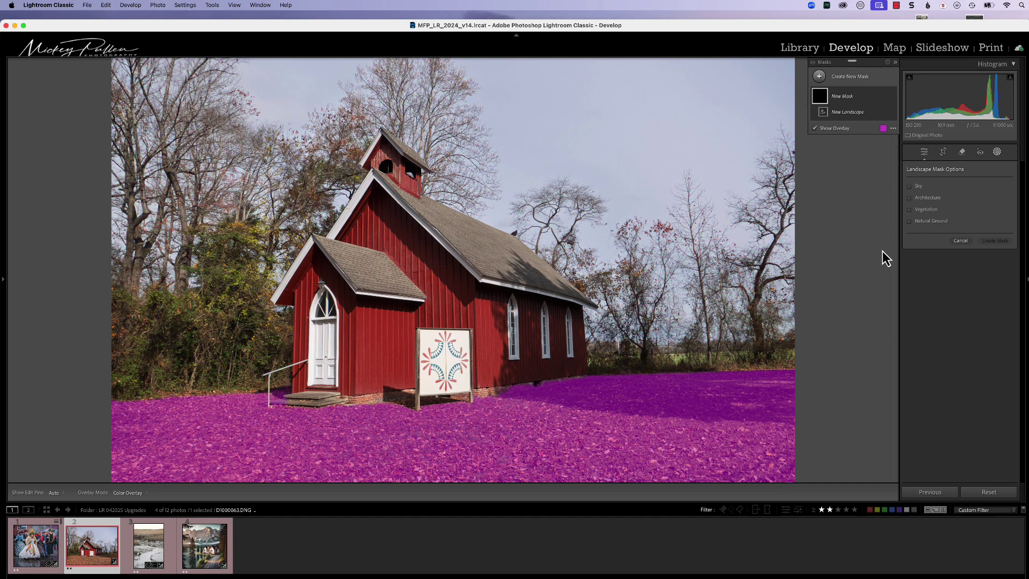
click(32, 546)
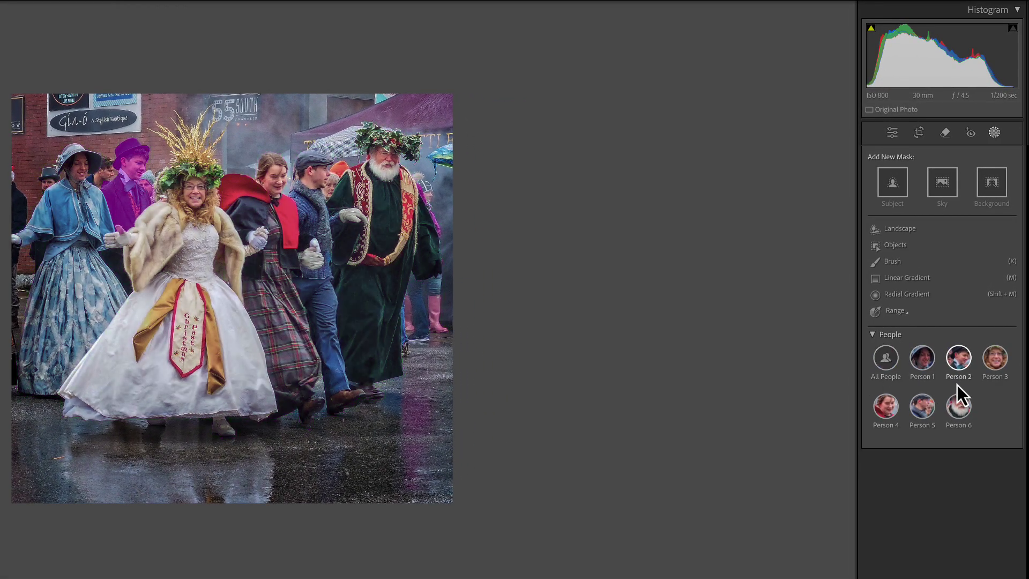
Step: View Person 3's mask options on the parade photo, then go back to the red church photo
click(990, 365)
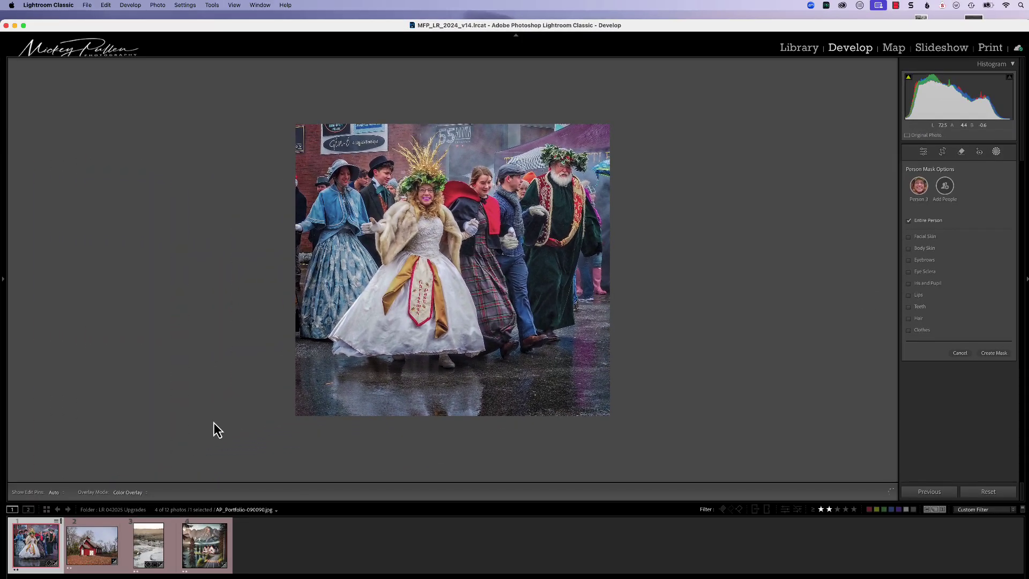
click(92, 546)
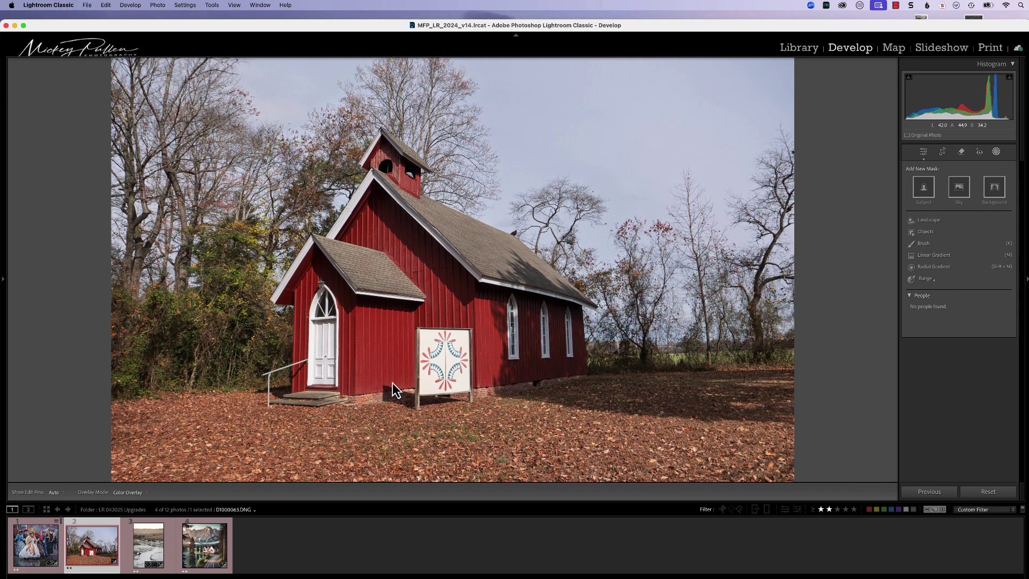
Step: On the hotel image, create separate Sky, Mountains, Architecture, Vegetation, Water, Artificial and Natural Ground masks
click(205, 561)
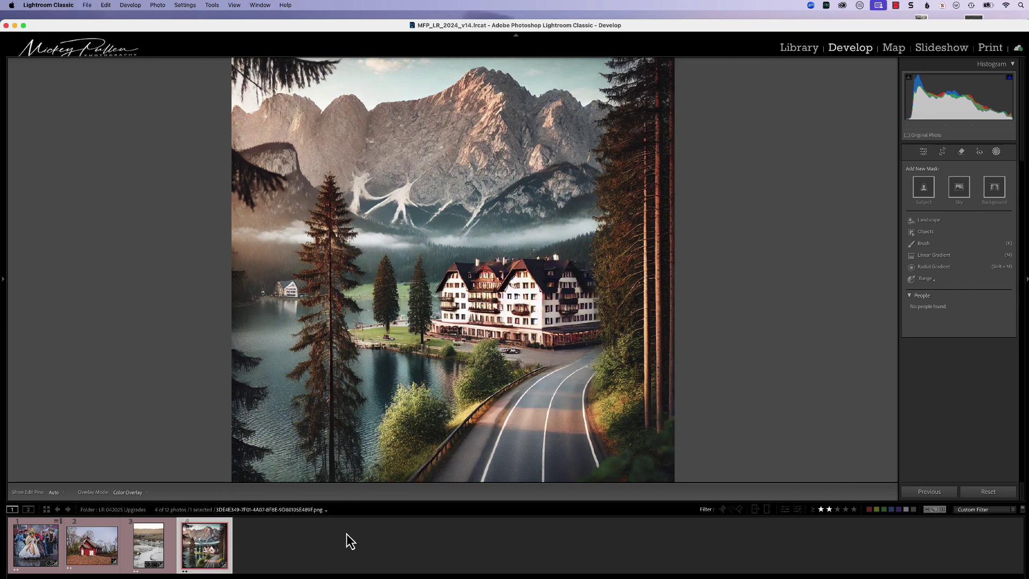
click(927, 220)
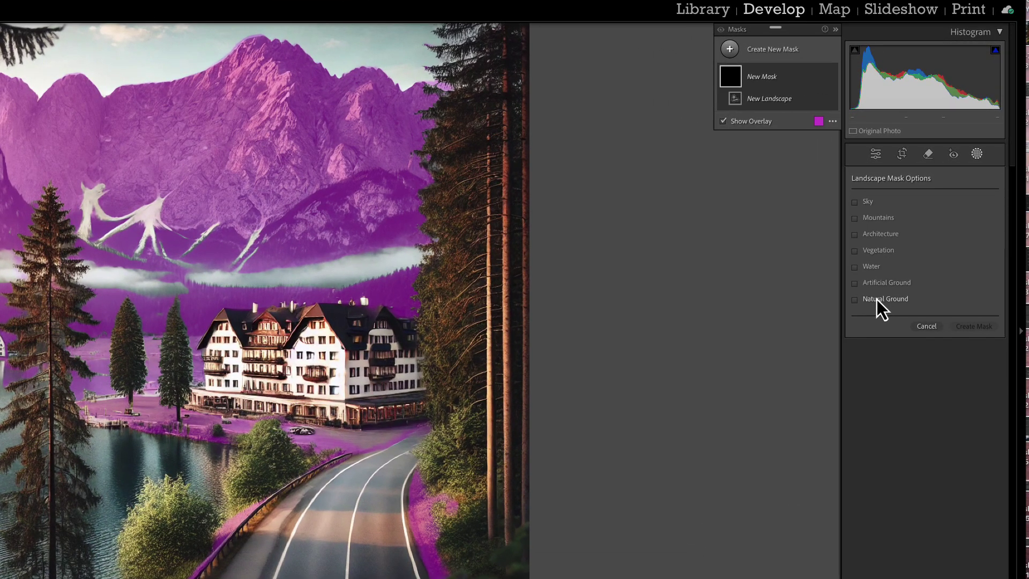
click(855, 202)
click(855, 218)
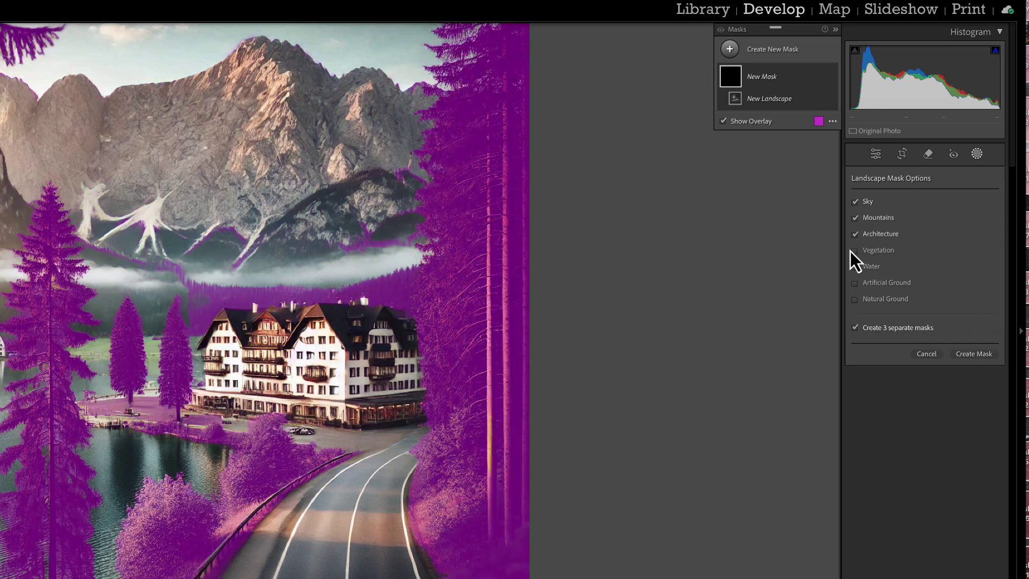
click(855, 235)
click(855, 250)
click(855, 266)
click(855, 283)
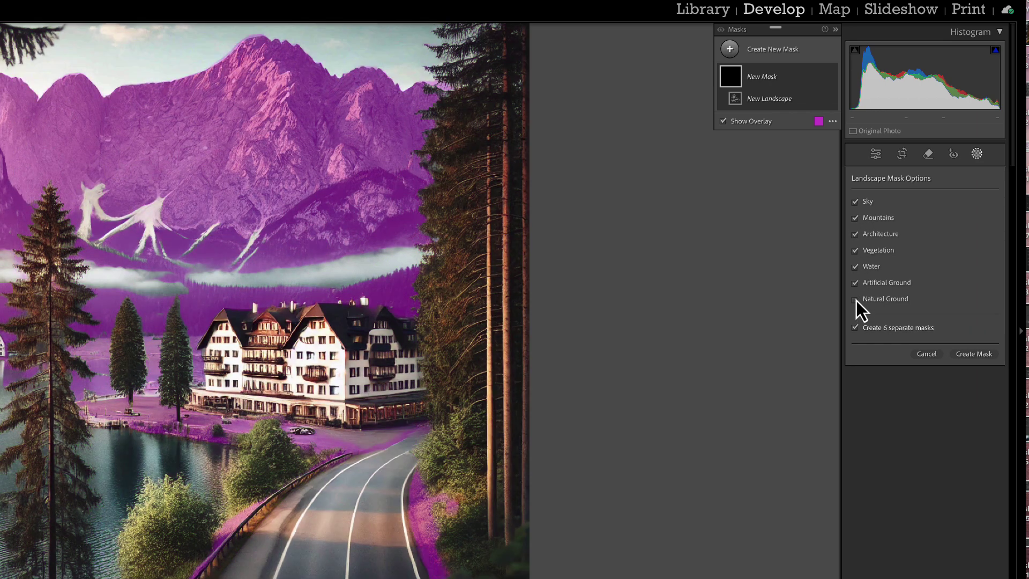
click(855, 299)
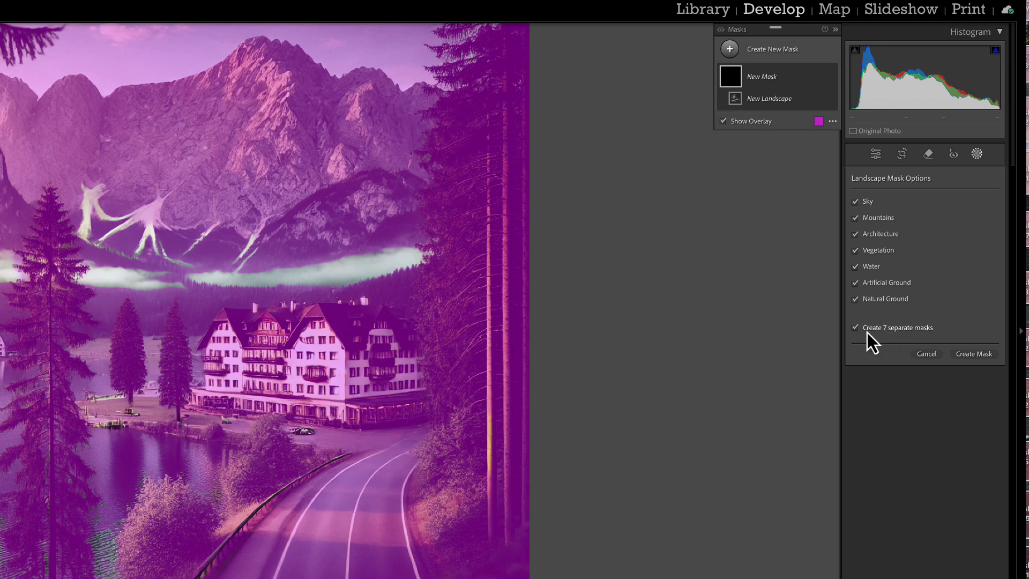
click(855, 328)
click(856, 328)
click(969, 356)
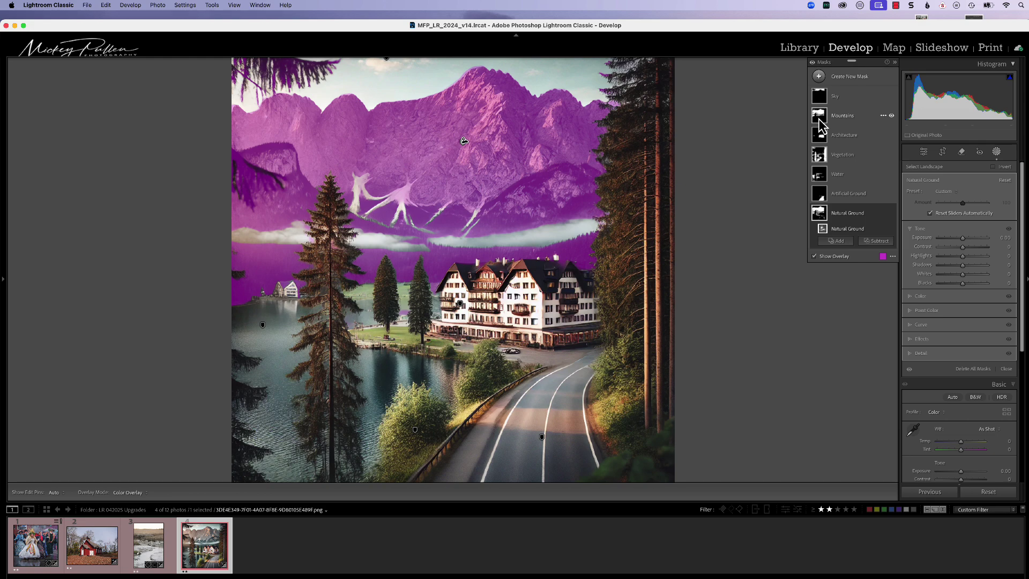
Step: Fit the church photo in view and create Sky, Architecture, Vegetation and Natural Ground landscape masks
click(86, 559)
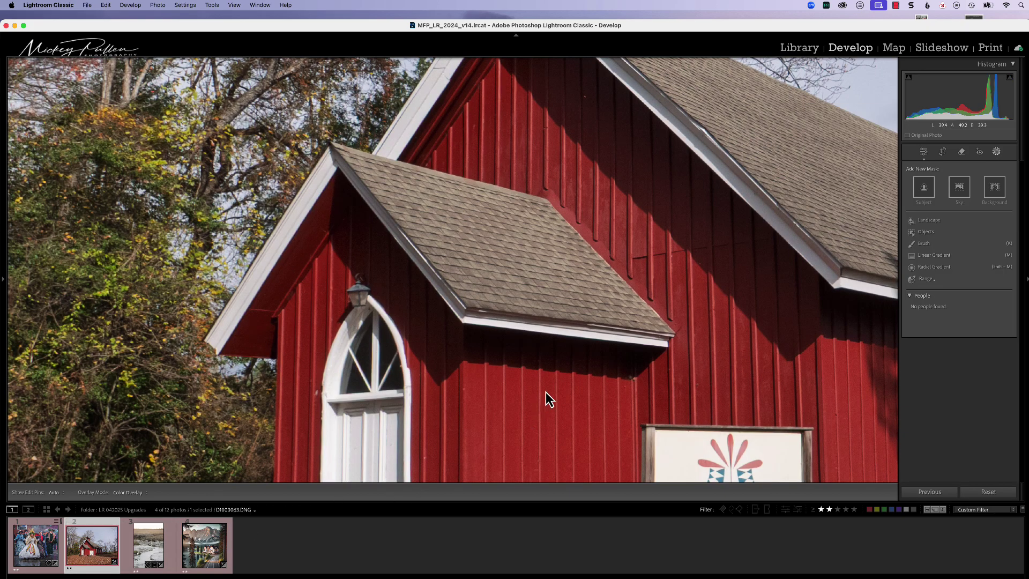
click(545, 392)
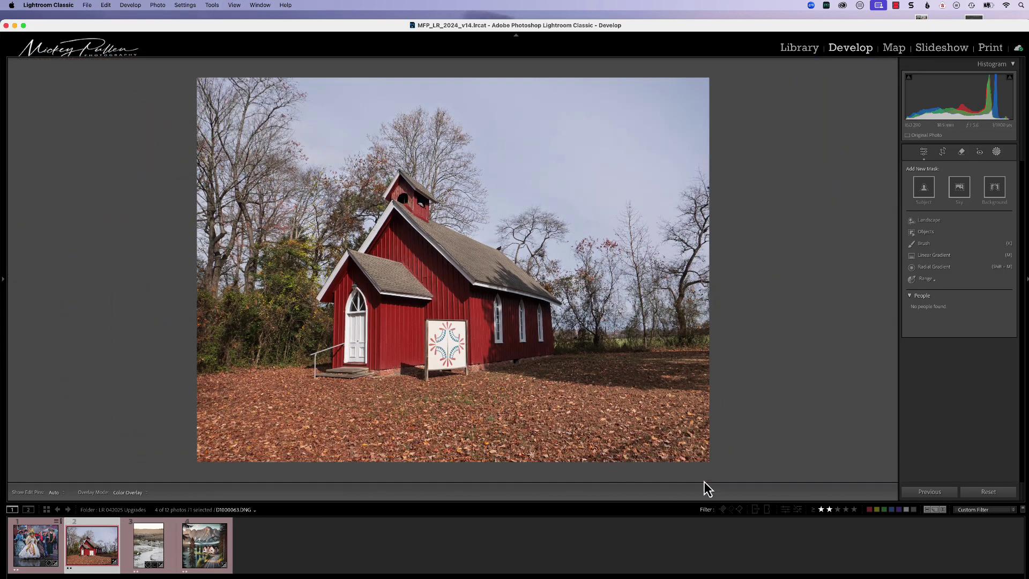
click(927, 221)
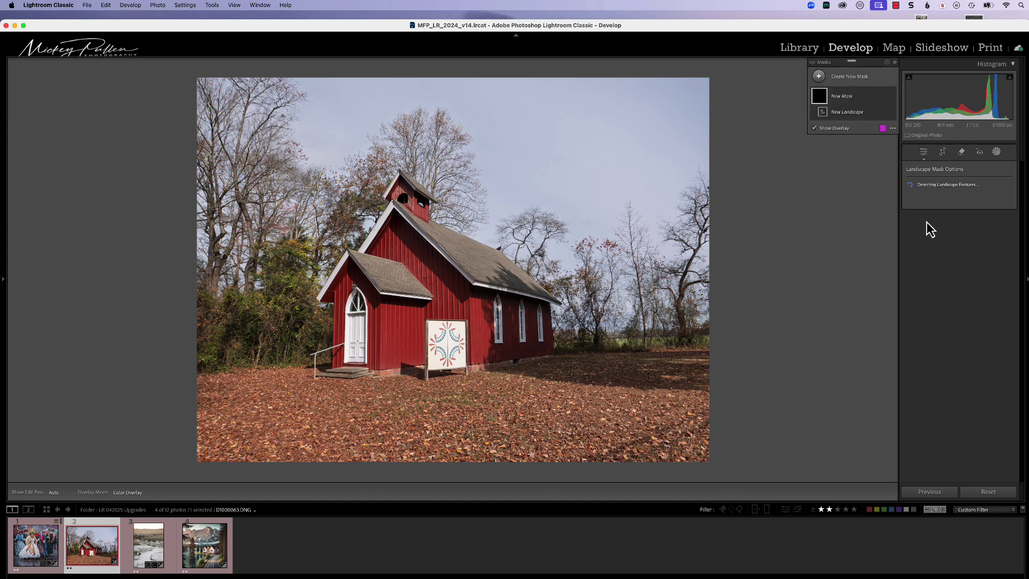
click(909, 186)
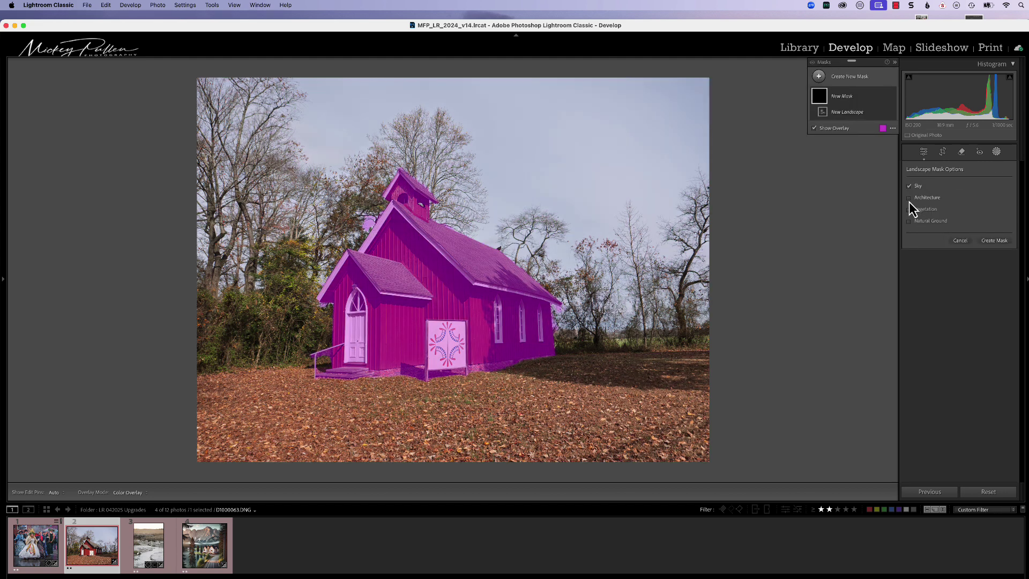
click(909, 198)
click(909, 209)
click(909, 221)
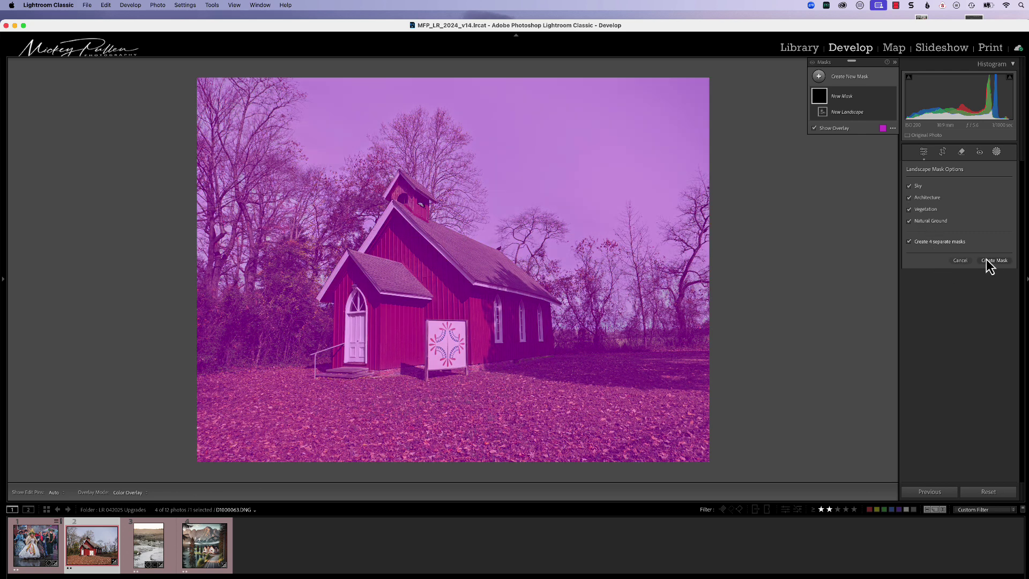
click(992, 261)
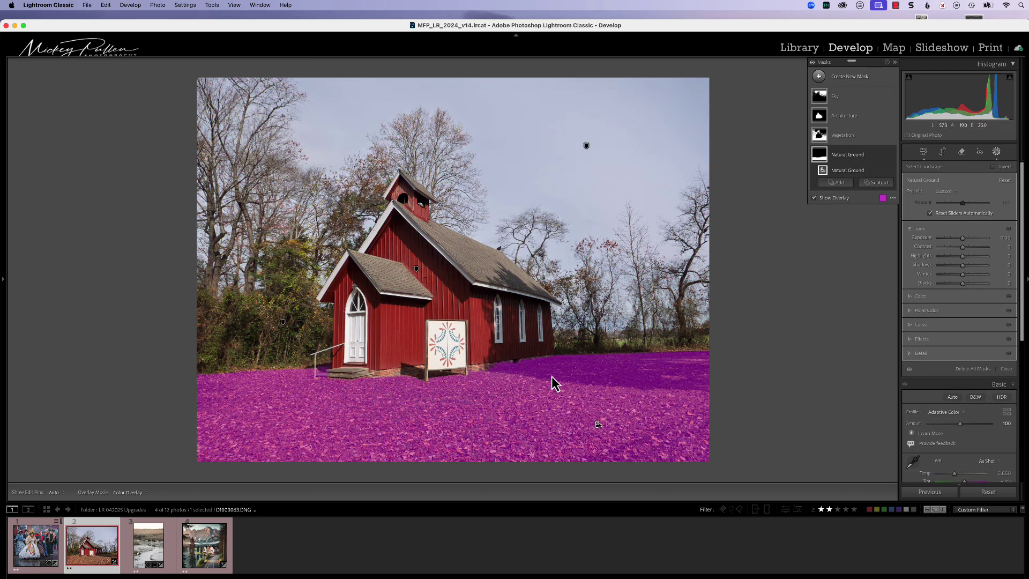
Step: Select the Vegetation mask and subtract a Natural Ground landscape selection from it
click(843, 138)
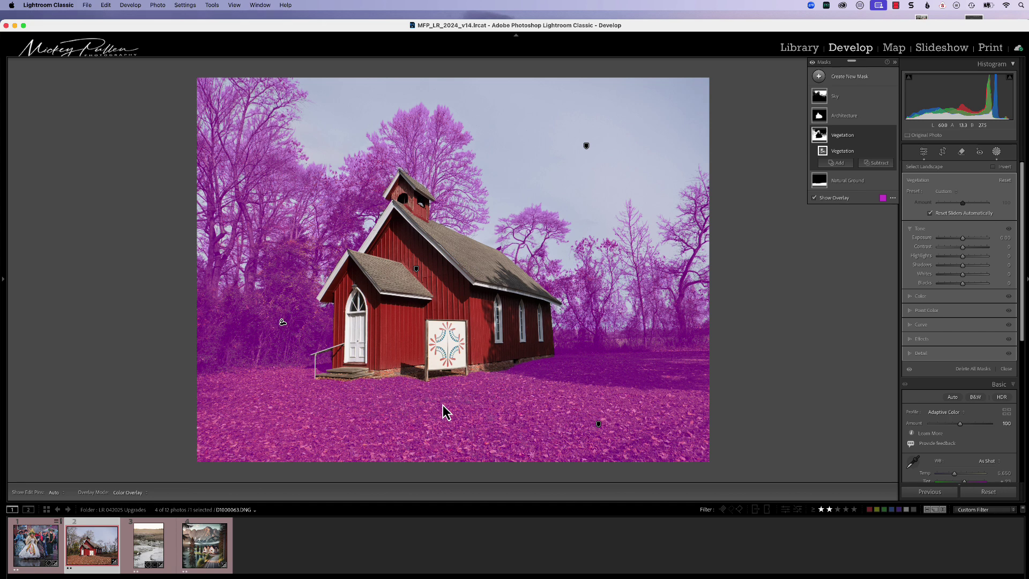
click(853, 138)
double_click(853, 138)
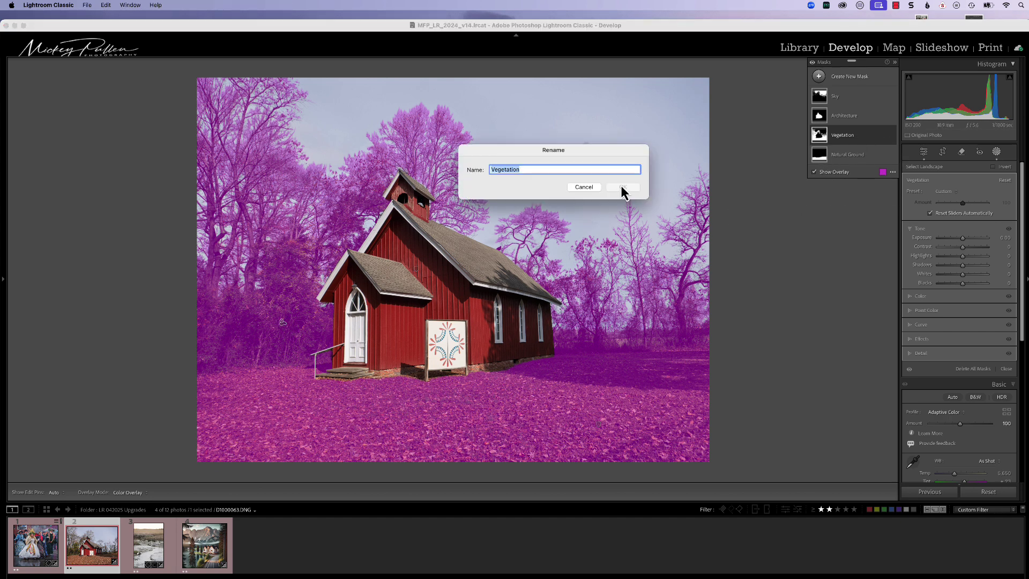
click(594, 189)
click(820, 138)
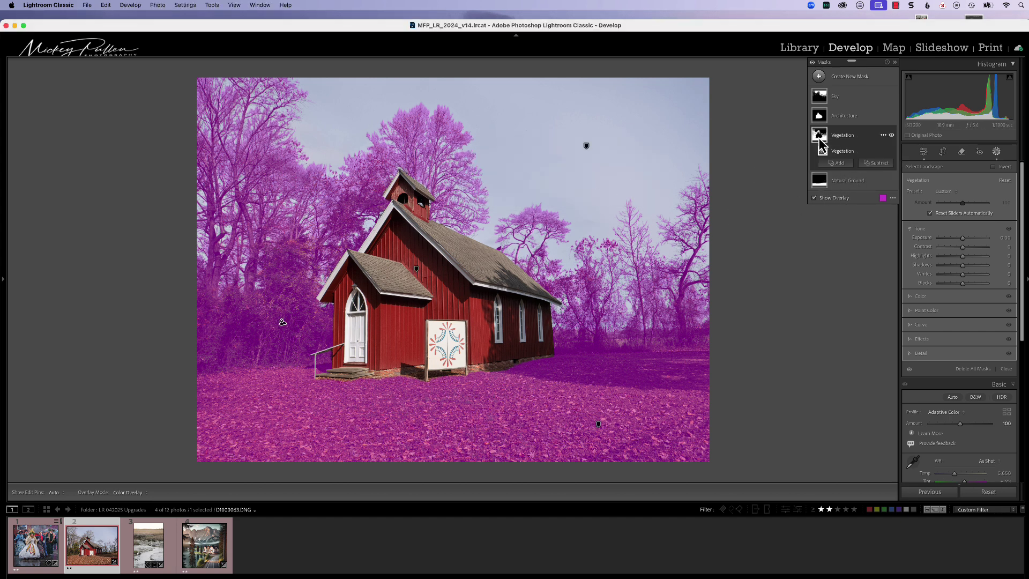
click(877, 163)
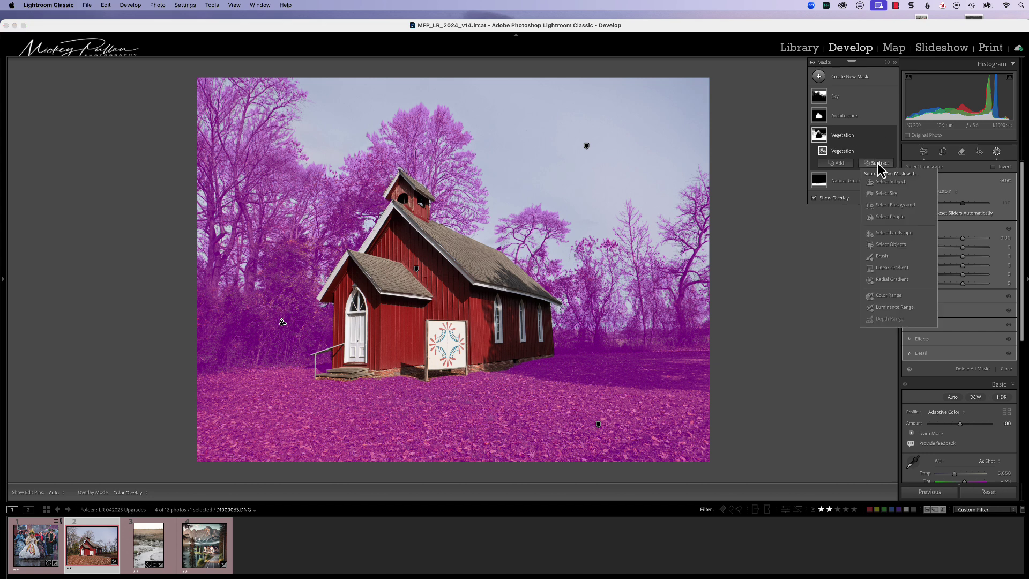
click(889, 232)
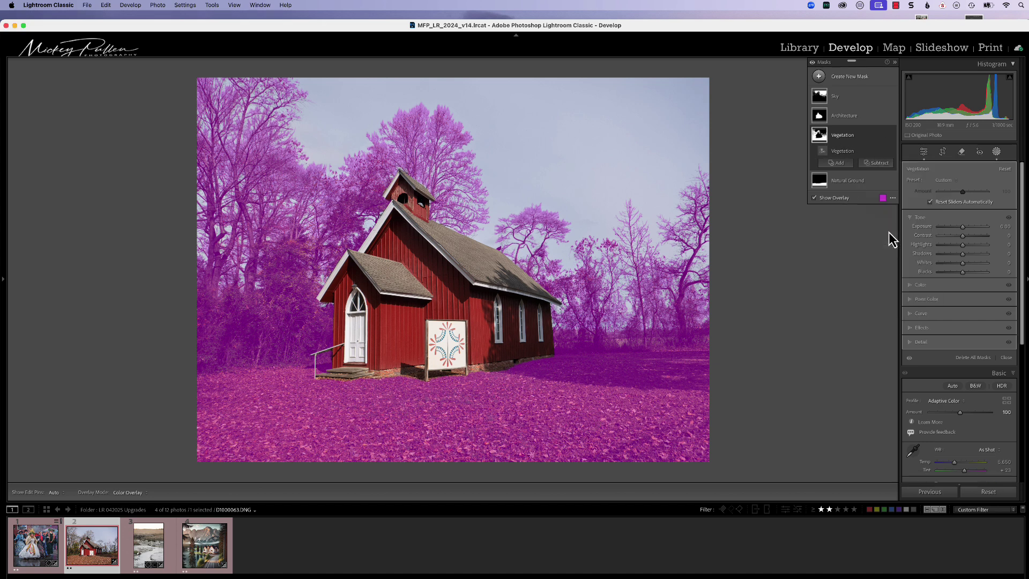
click(909, 221)
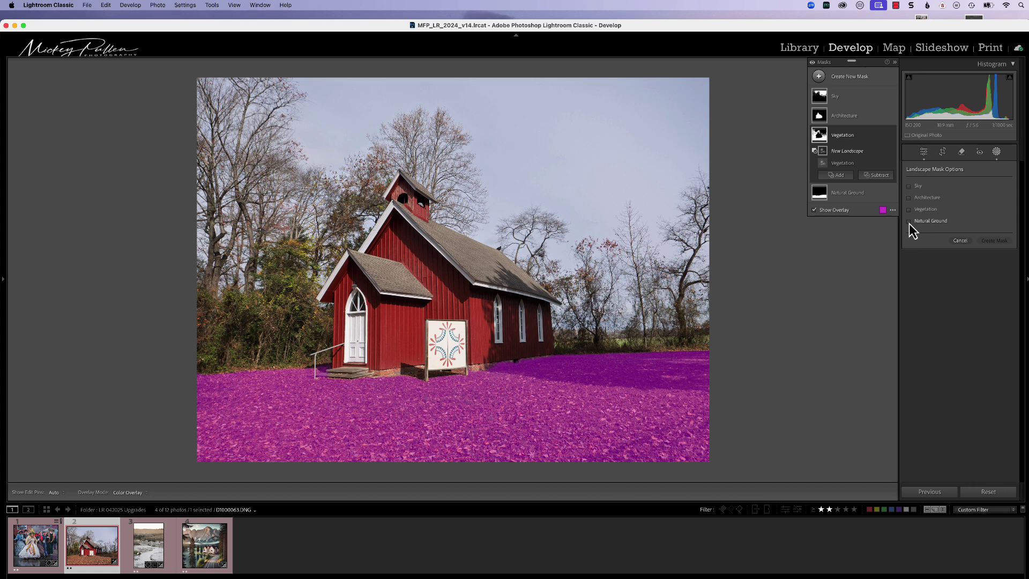
click(991, 241)
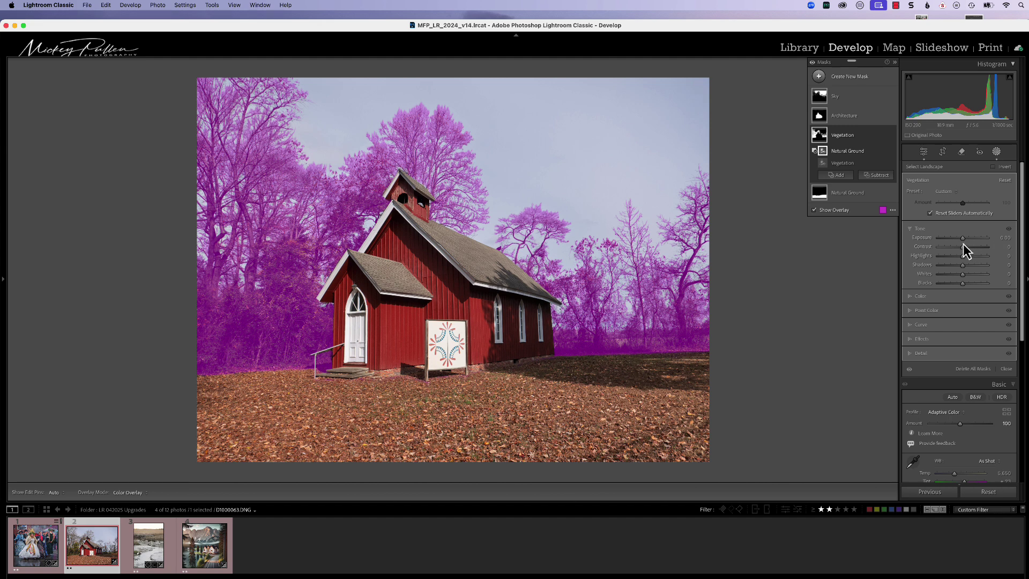
Step: Brighten the trees in the Vegetation mask and warm them, Temp 30 with a greener tint
drag(964, 241, 969, 258)
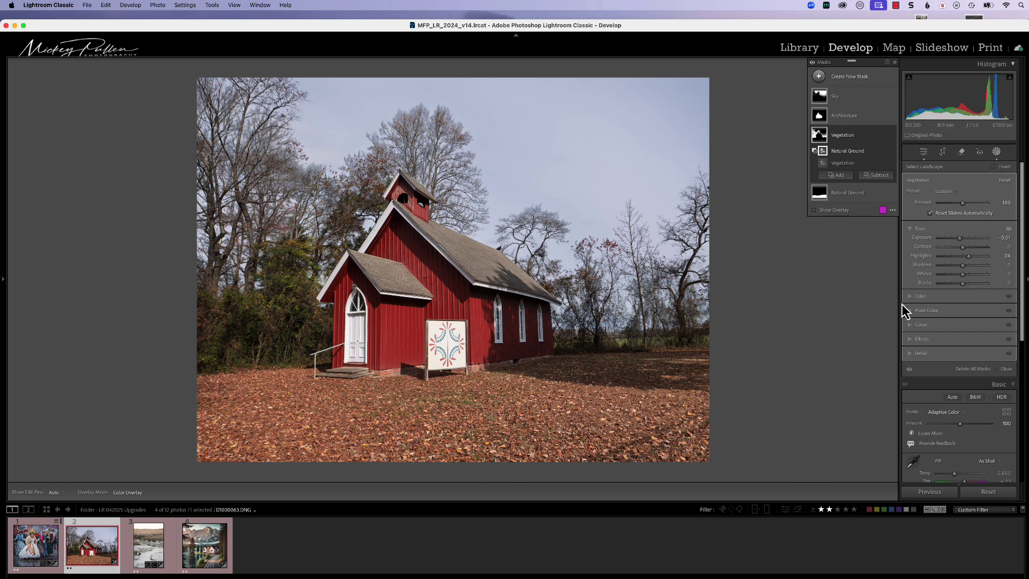
click(922, 296)
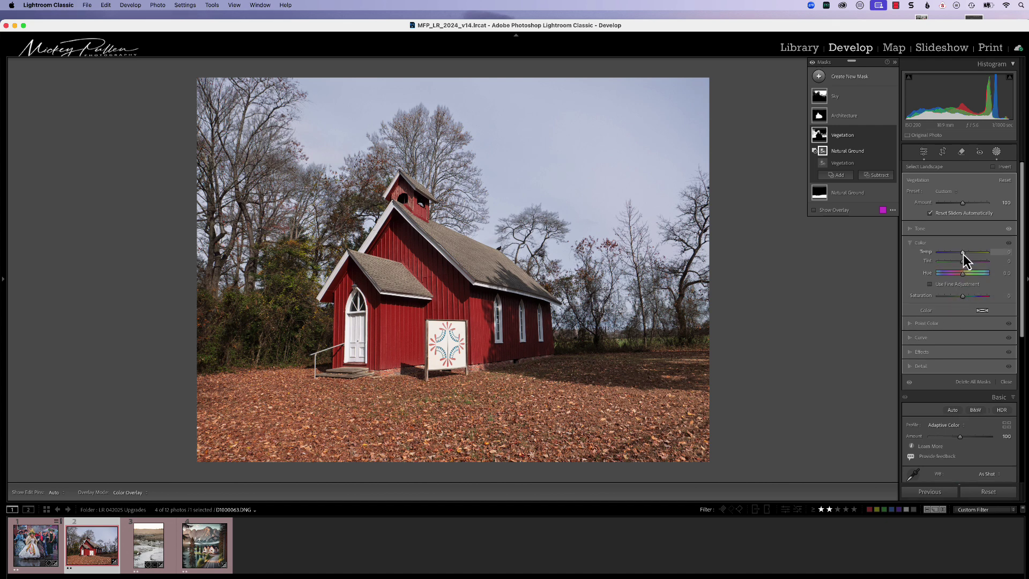
drag(963, 263, 959, 260)
drag(963, 252, 970, 254)
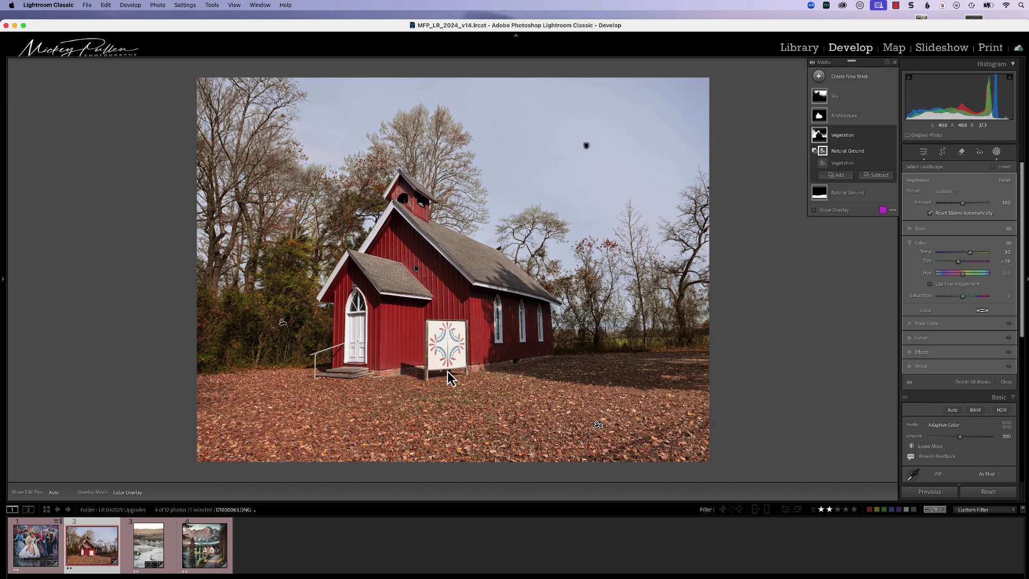
mouse_move(822, 141)
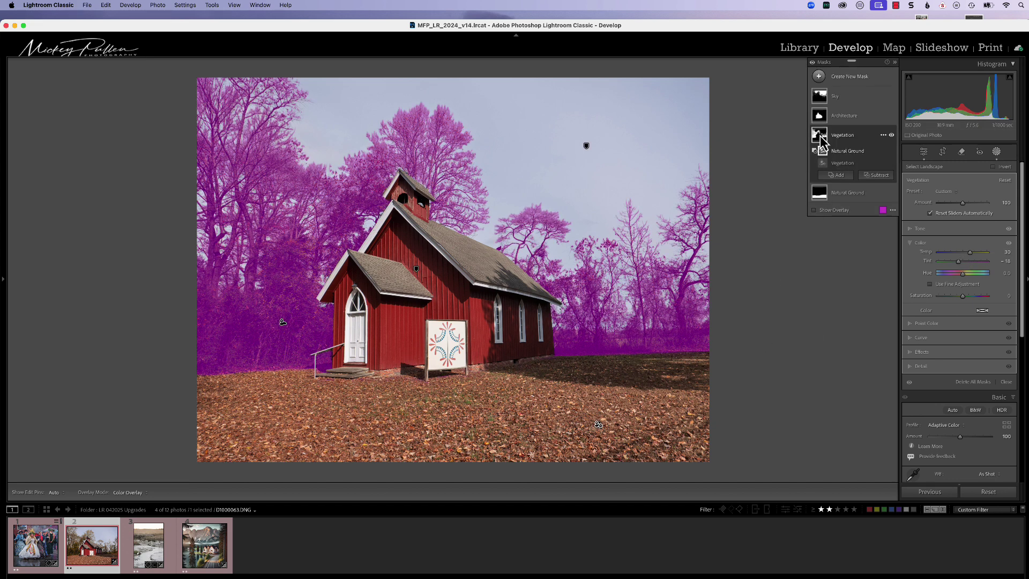
mouse_move(823, 198)
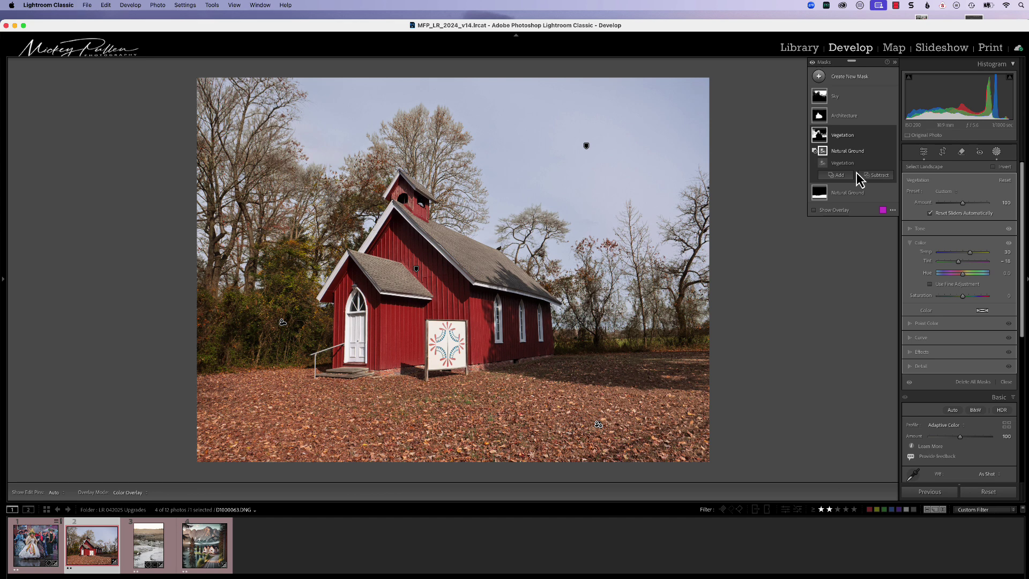
Step: On the egret marsh photo, apply the Adaptive Color profile and set Exposure to +0.25
click(161, 544)
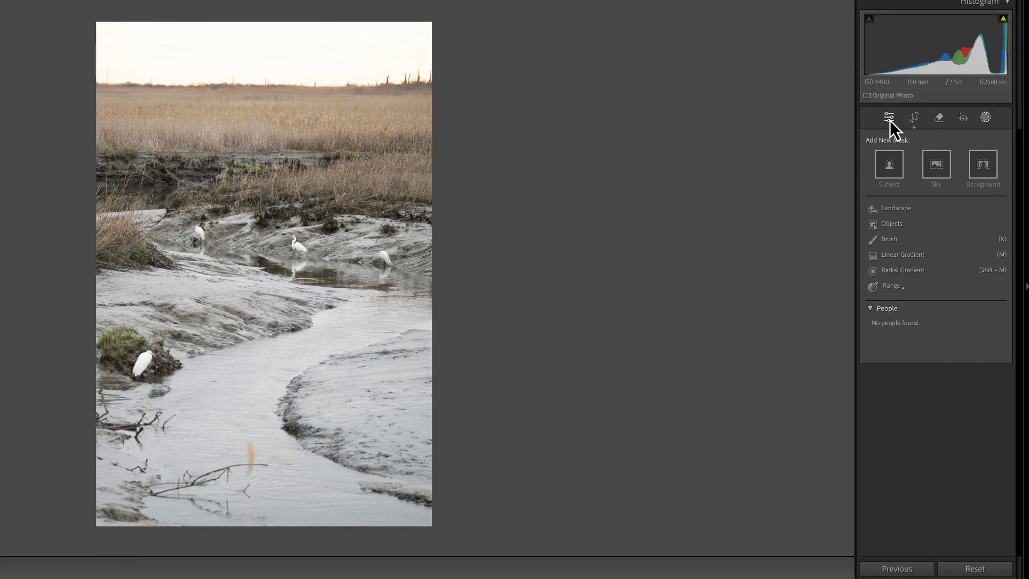
click(923, 151)
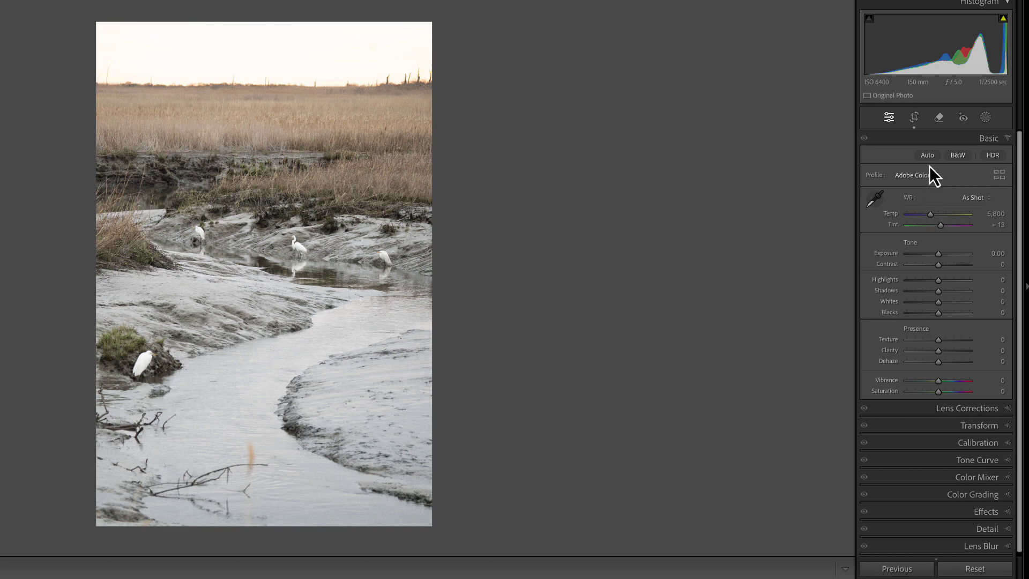
click(916, 176)
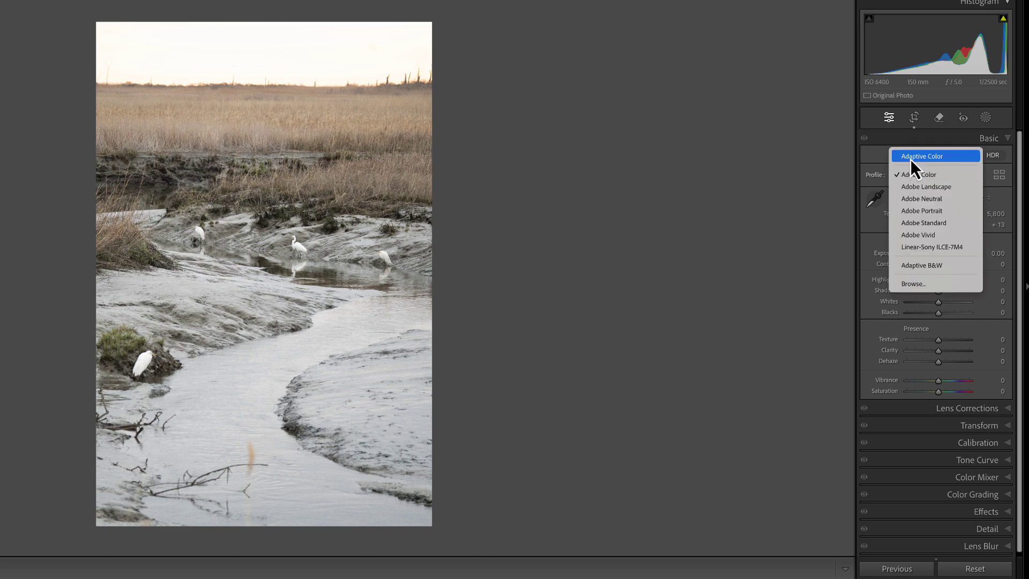
click(912, 156)
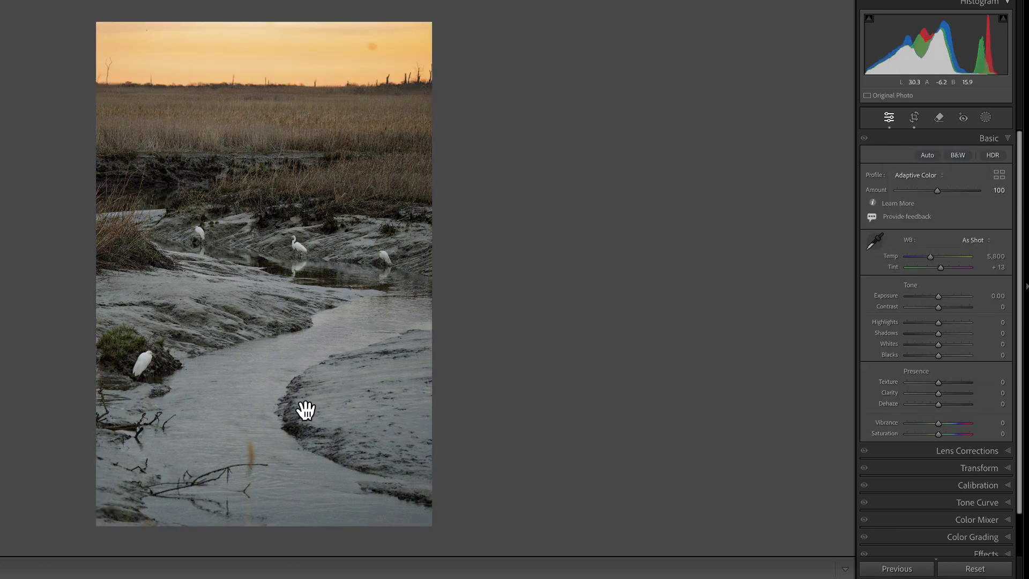
drag(938, 299, 940, 298)
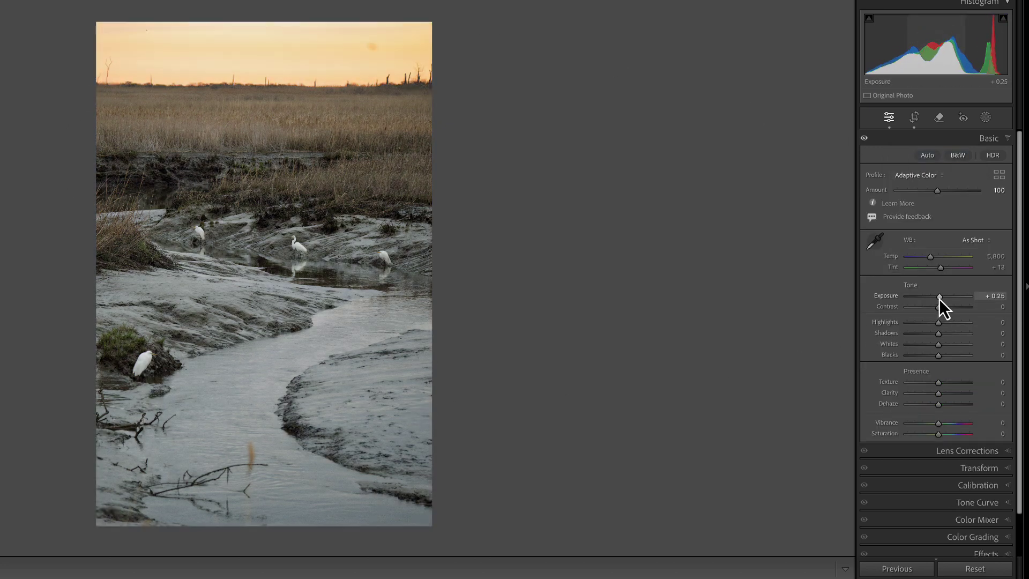
Step: Heal the sky's dust specks with the Remove tool in Heal mode at Size 6, checking with Visualize Spots
click(937, 122)
click(913, 158)
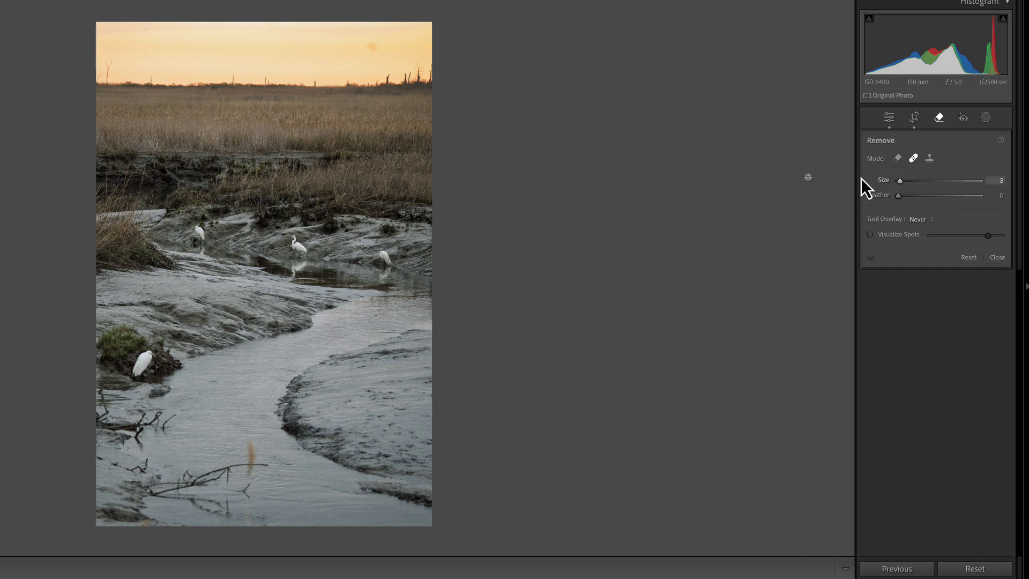
click(375, 51)
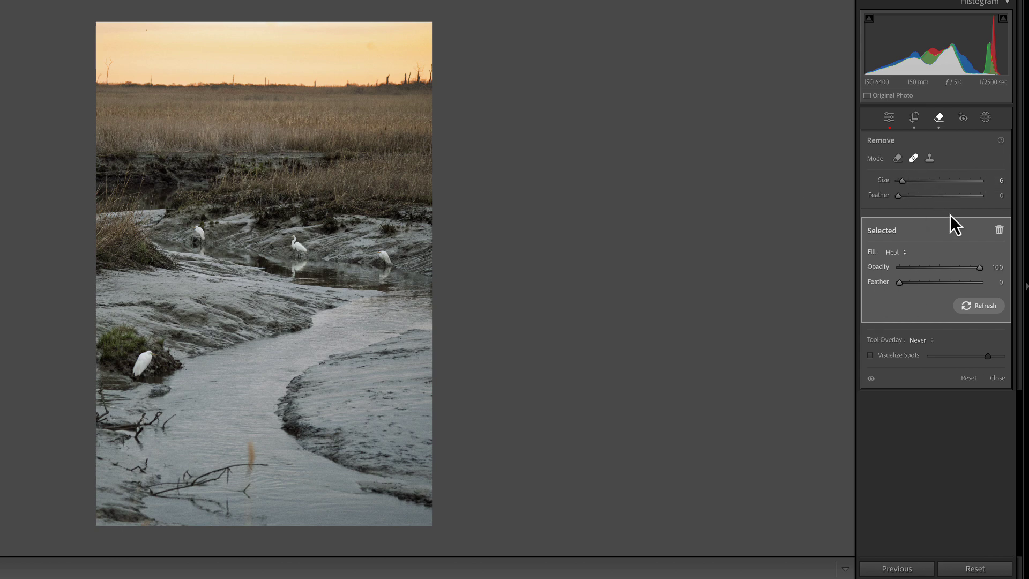
click(870, 356)
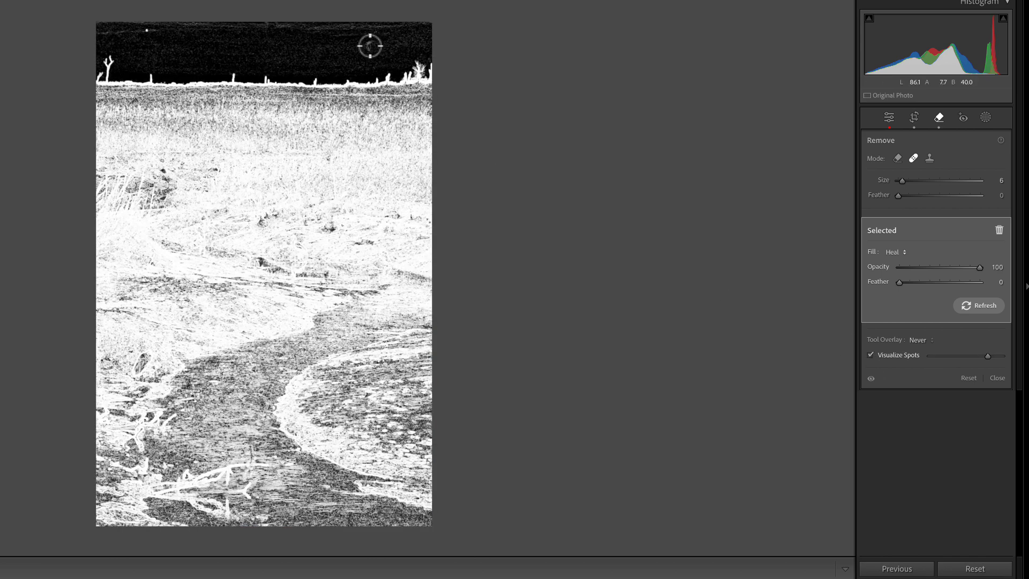
click(146, 31)
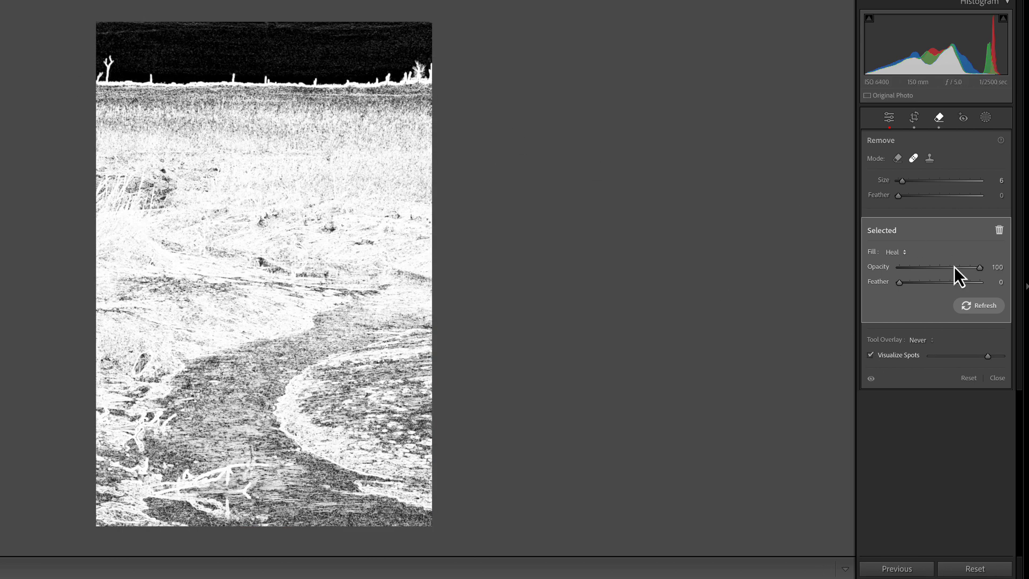
click(870, 355)
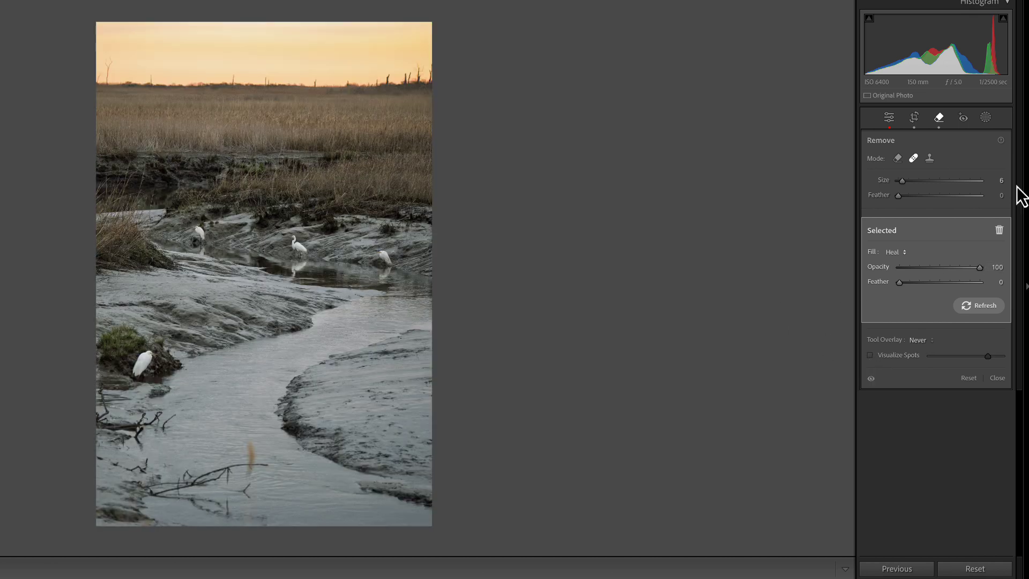
Step: Set up a Landscape mask with Sky, Vegetation, Water and Natural Ground ticked as separate masks
click(985, 117)
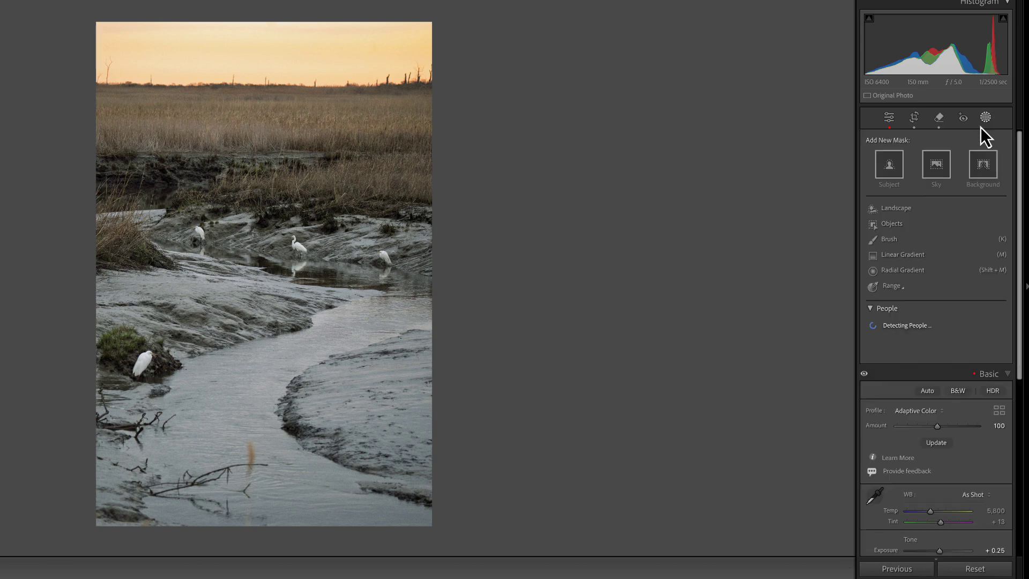
click(889, 210)
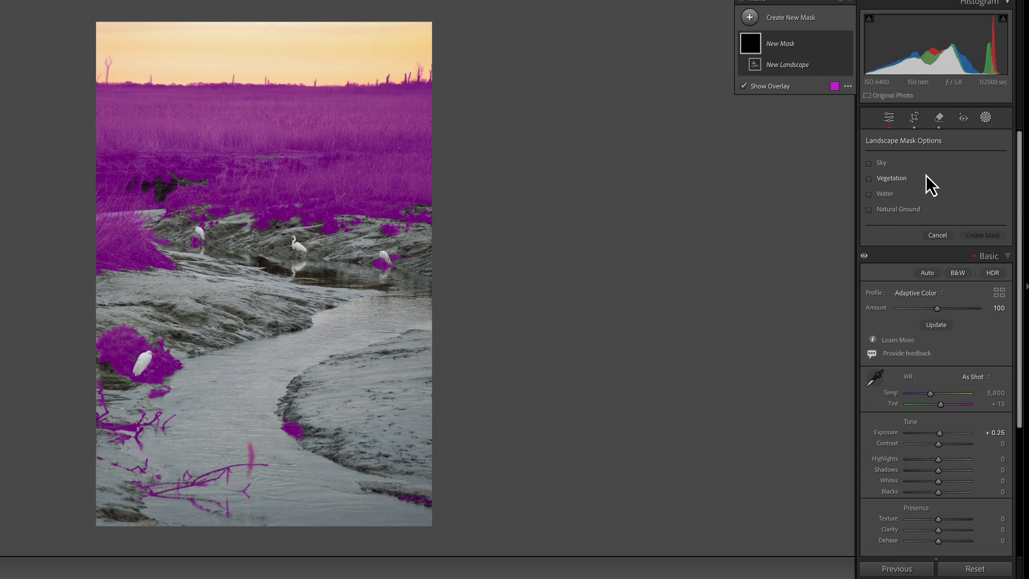
click(868, 168)
click(868, 179)
click(869, 194)
click(871, 211)
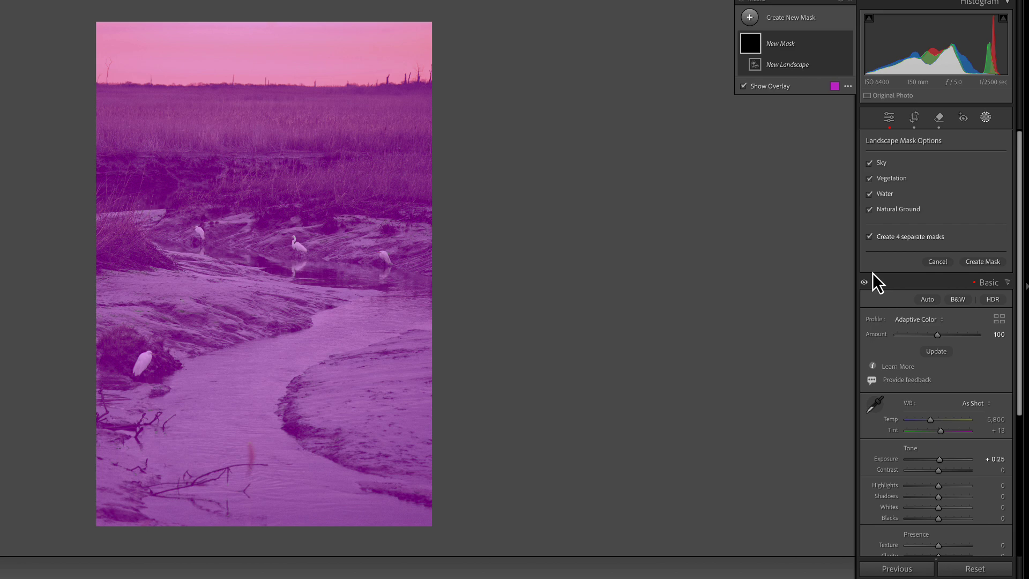
Step: Create the four masks, then set Natural Ground Exposure -0.25 and Sky Exposure -0.44 with Shadows 18
click(983, 264)
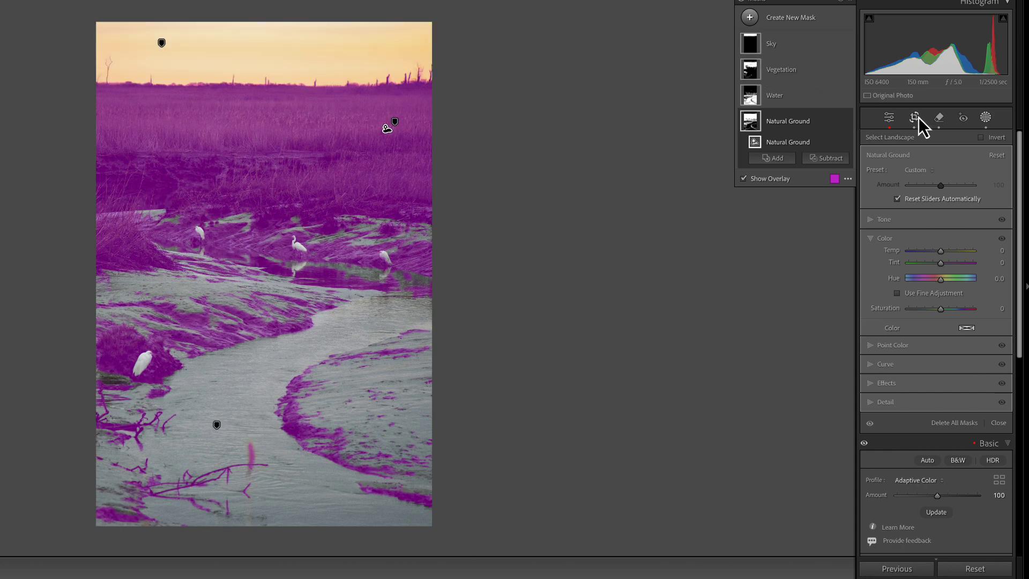
click(890, 219)
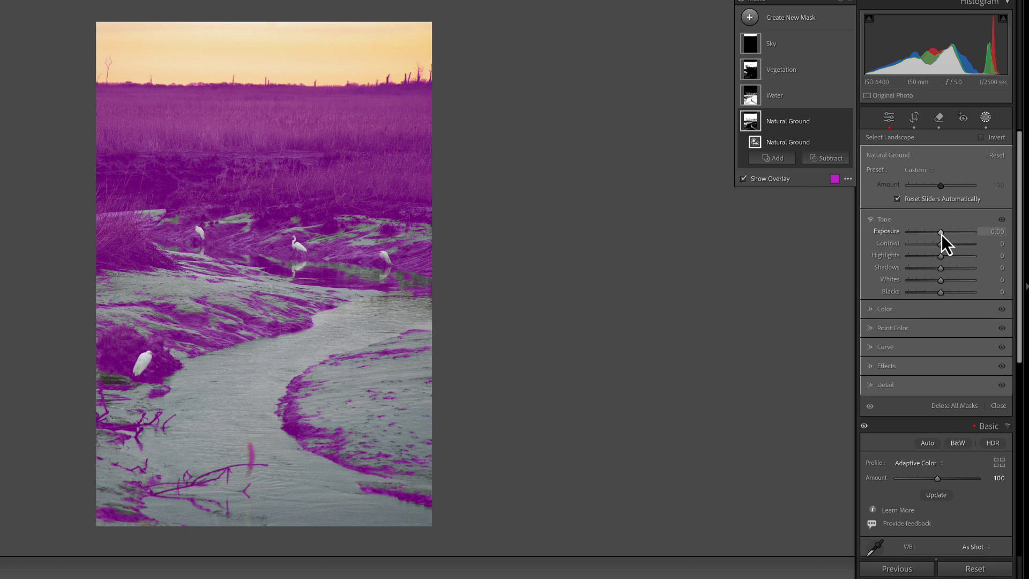
drag(941, 233, 937, 233)
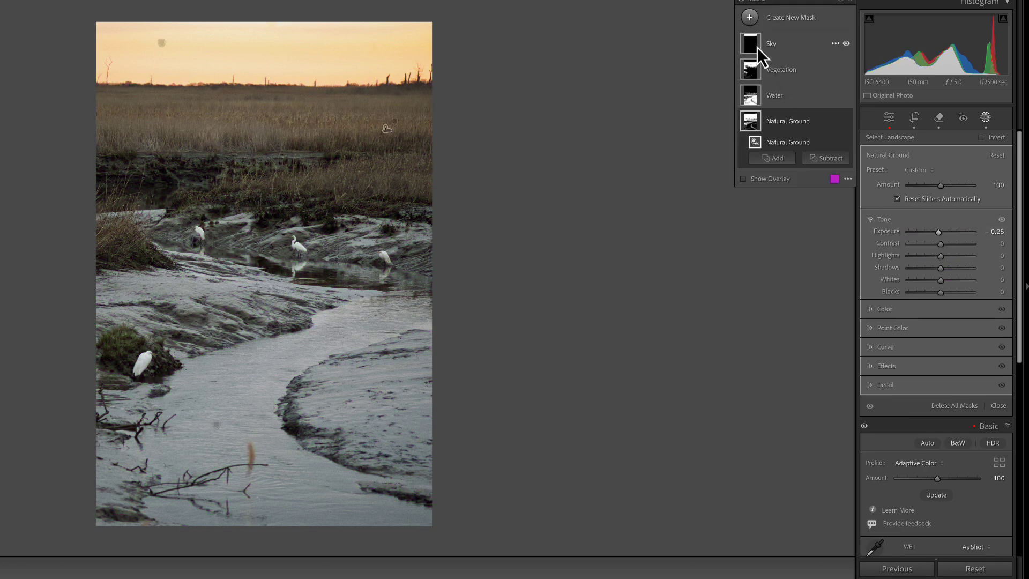
click(751, 43)
drag(941, 236, 938, 236)
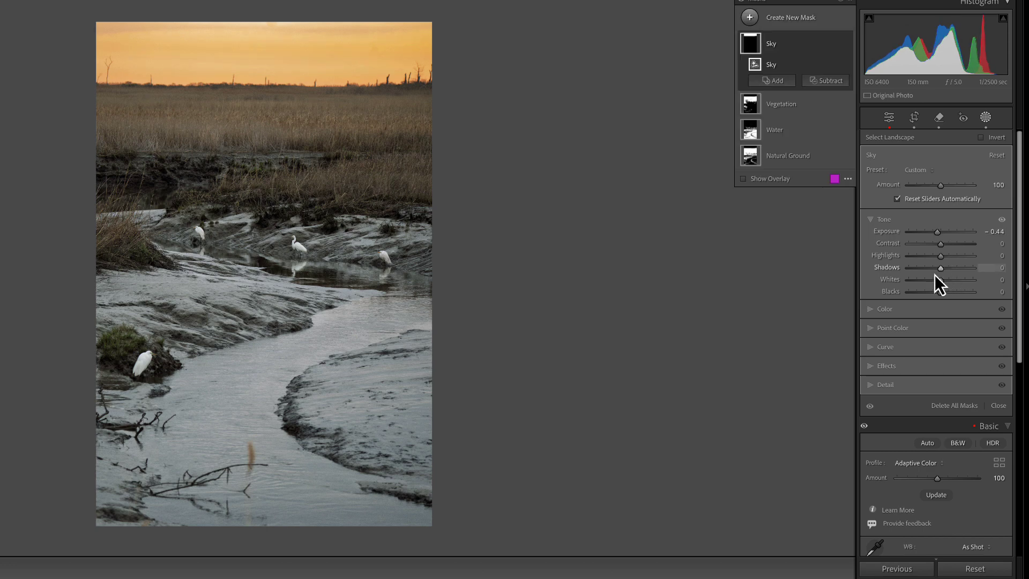
drag(935, 274, 939, 265)
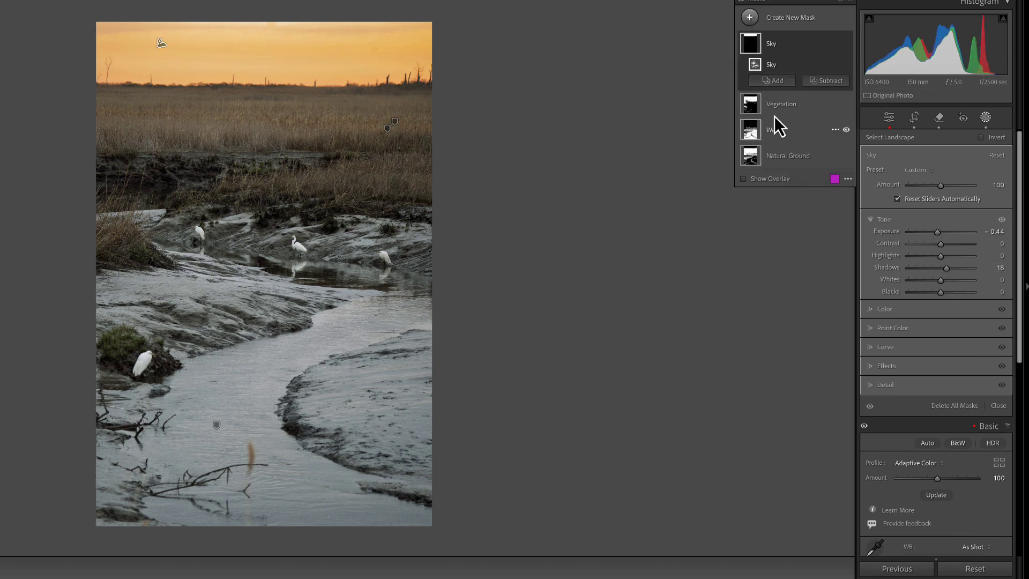
Step: Give the Vegetation mask a warm beige tint (hue 35, saturation 23) and Exposure 0.23
click(751, 107)
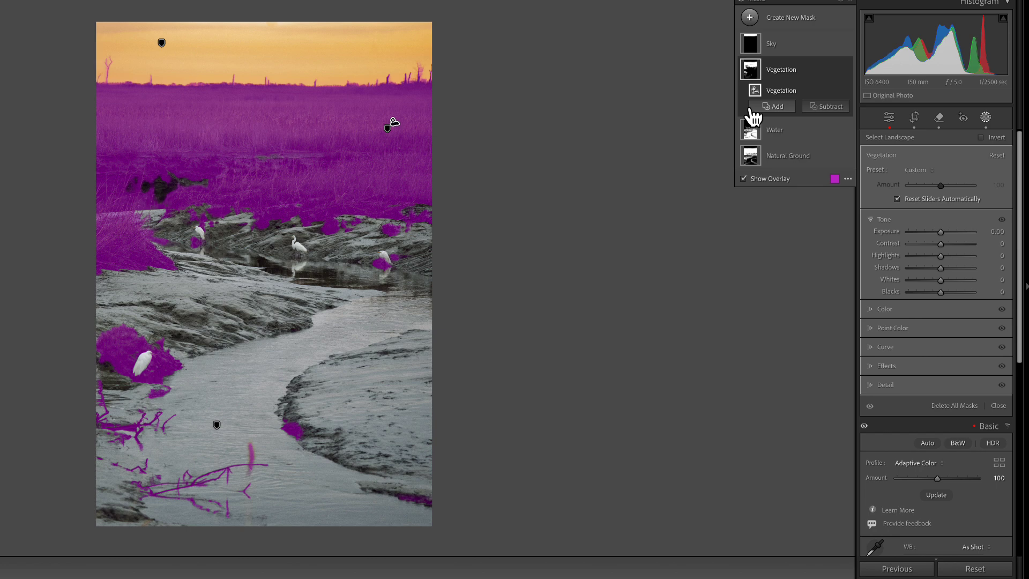
drag(941, 236, 944, 236)
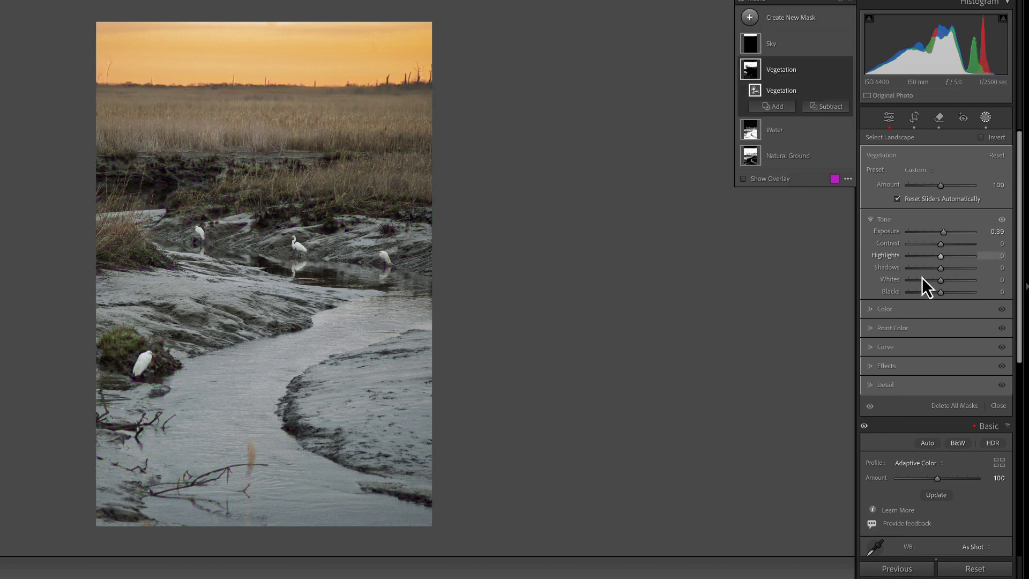
click(886, 309)
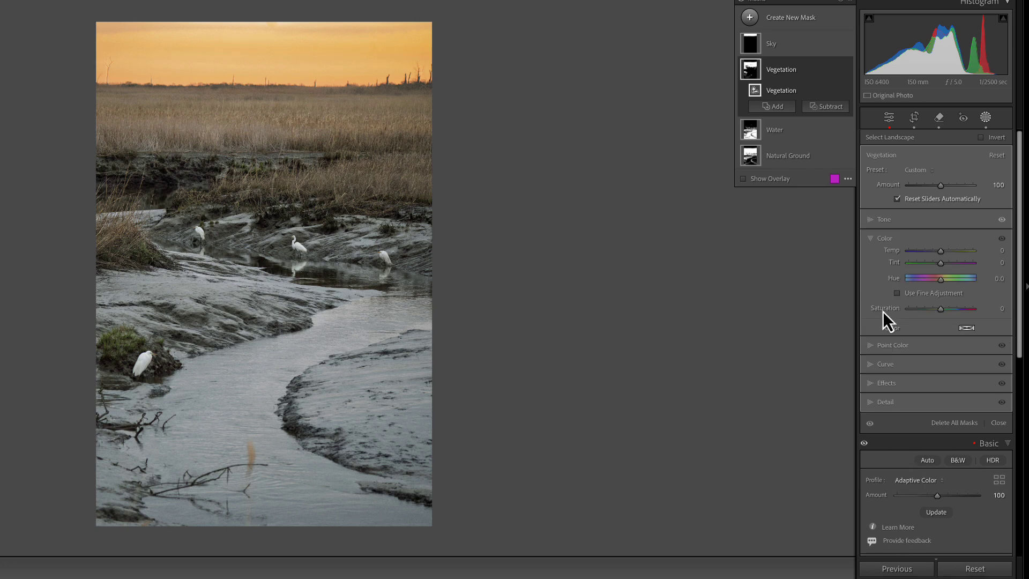
click(967, 328)
click(875, 371)
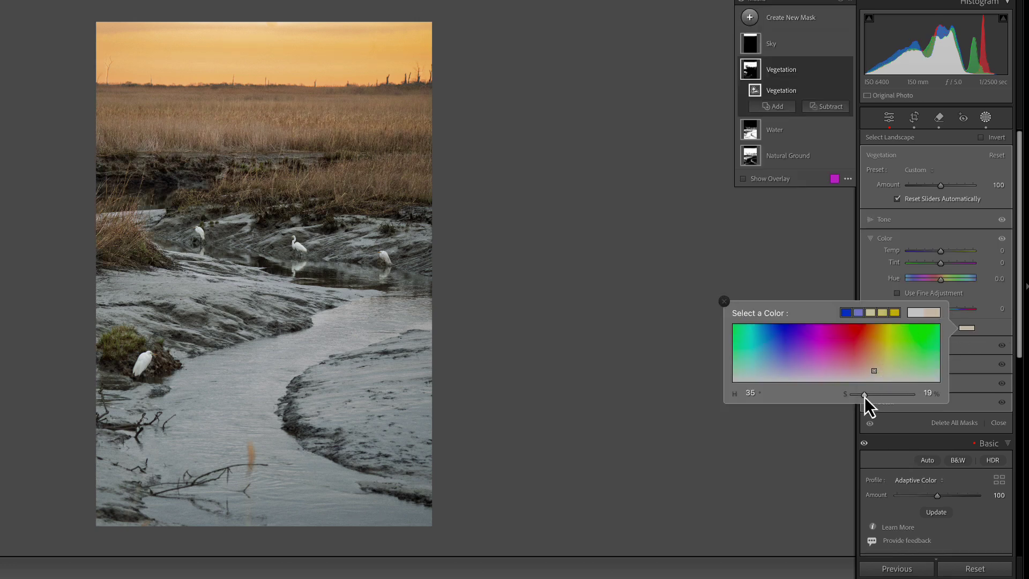
drag(864, 397, 870, 398)
click(725, 301)
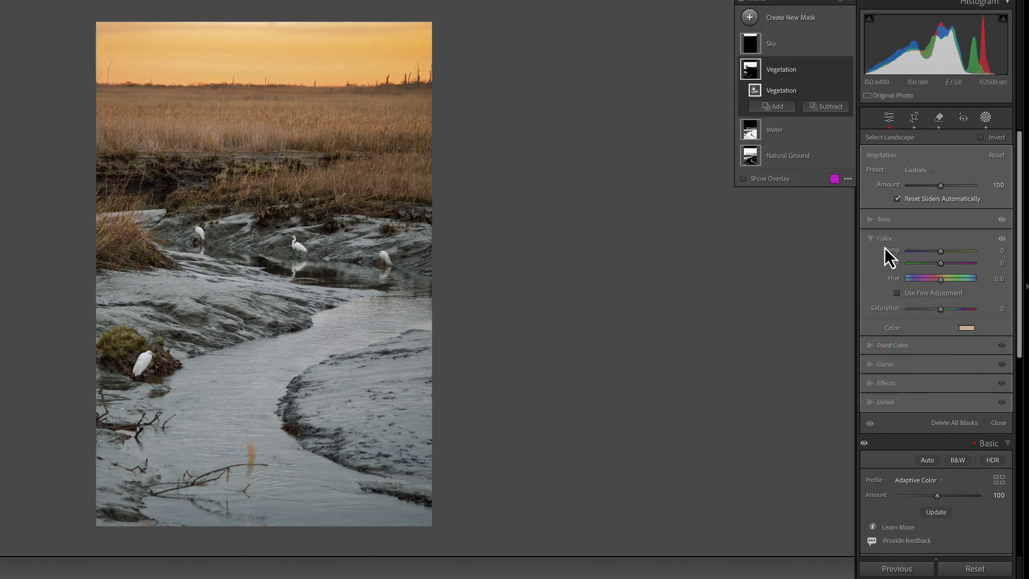
click(889, 220)
drag(941, 231, 943, 234)
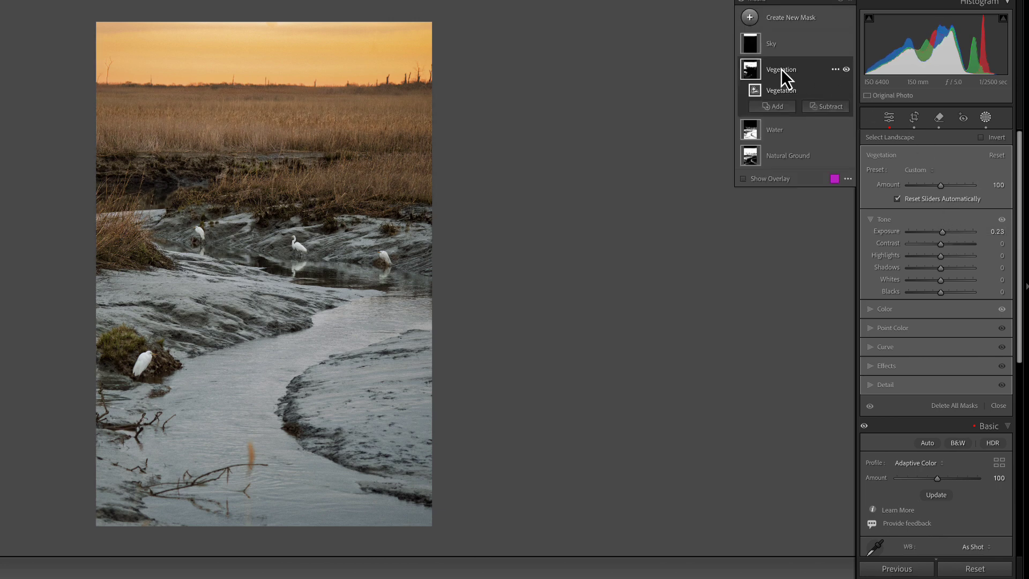
mouse_move(752, 73)
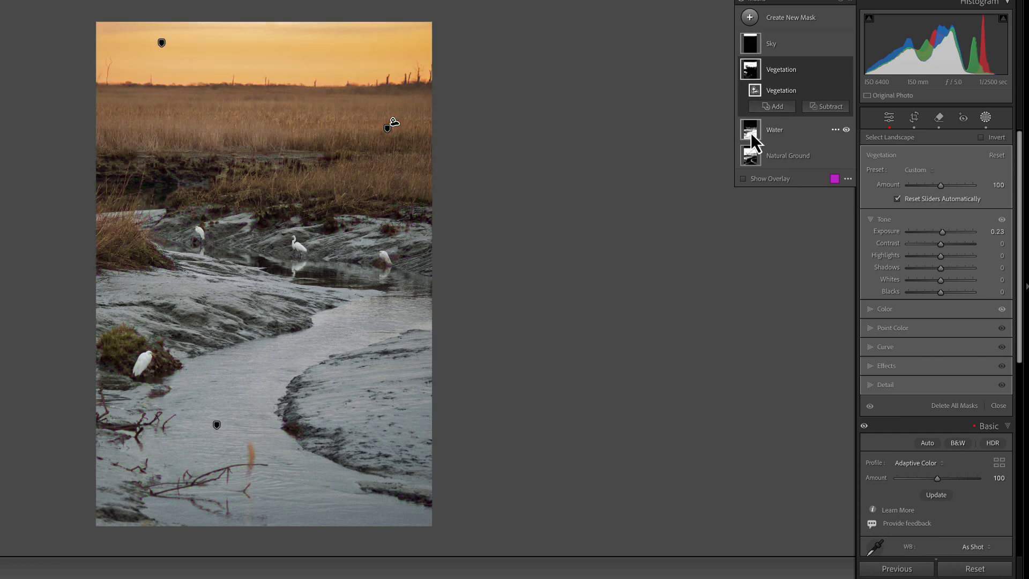
mouse_move(754, 143)
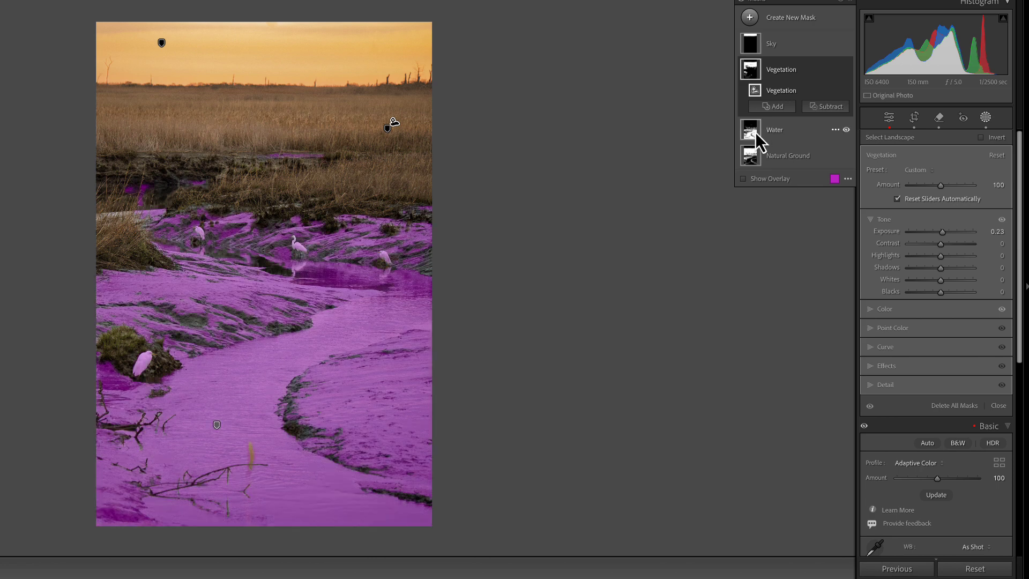
mouse_move(748, 162)
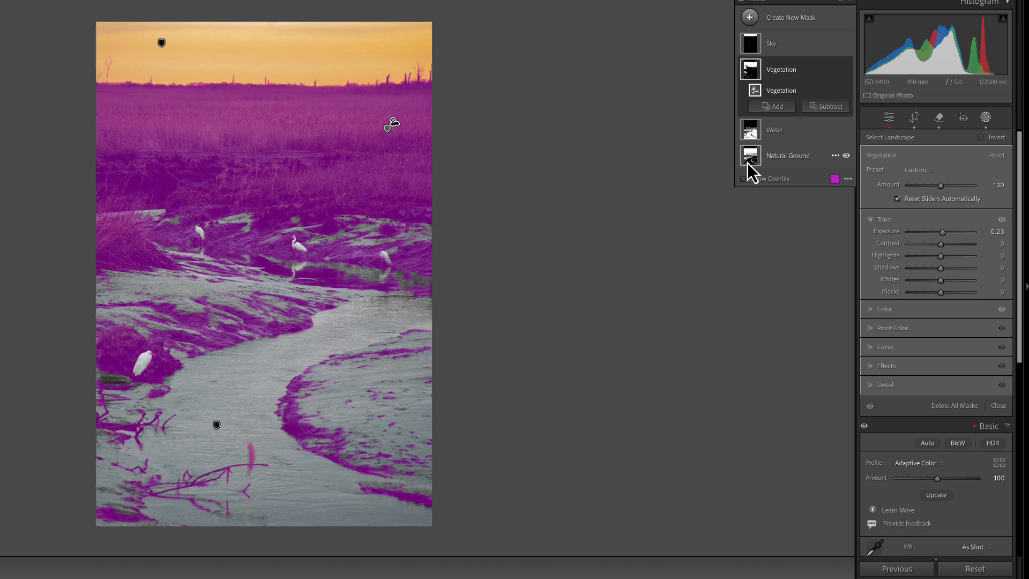
Step: Subtract the AI-detected water from the Natural Ground mask
click(746, 159)
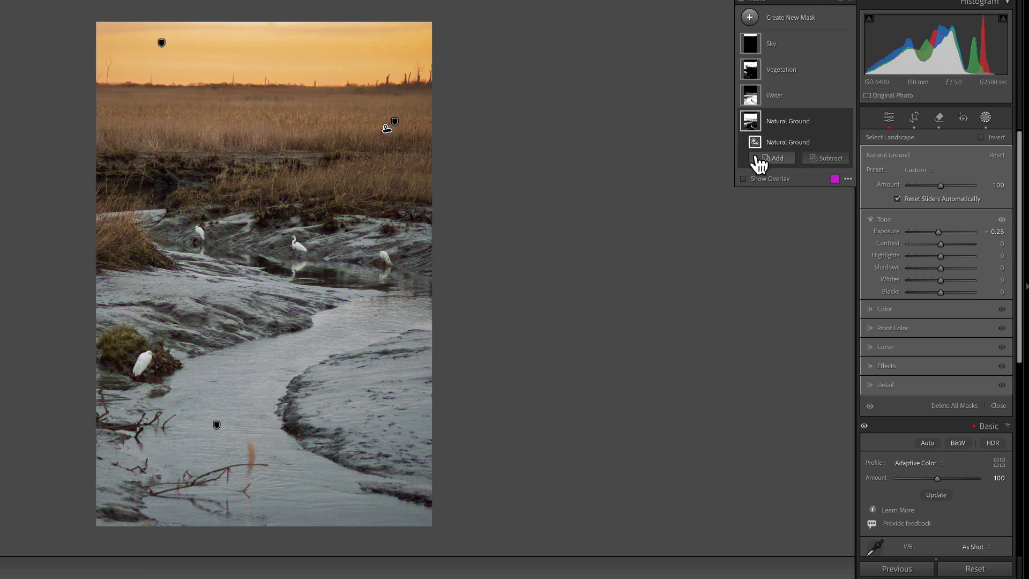
click(825, 158)
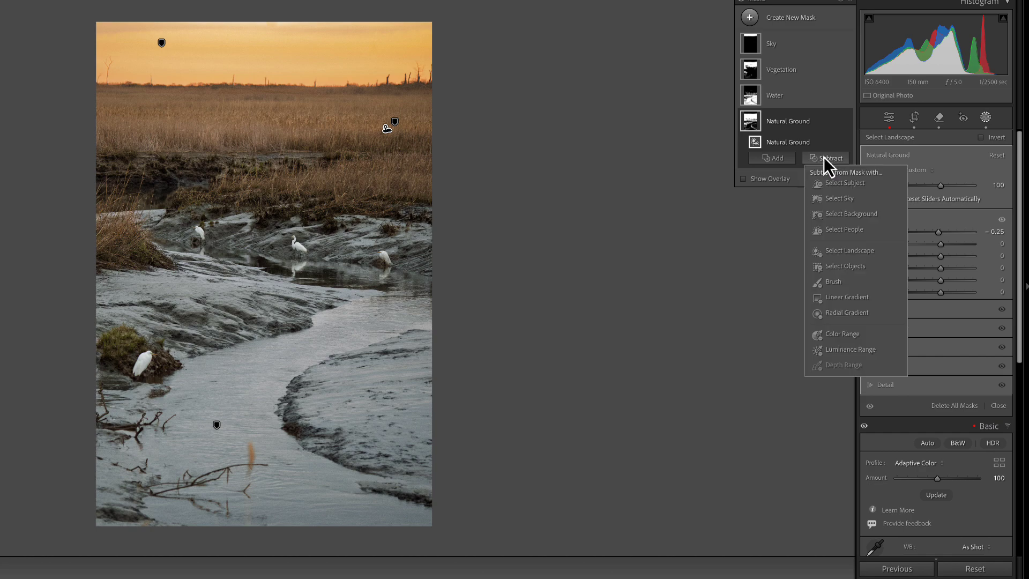
click(831, 249)
click(870, 193)
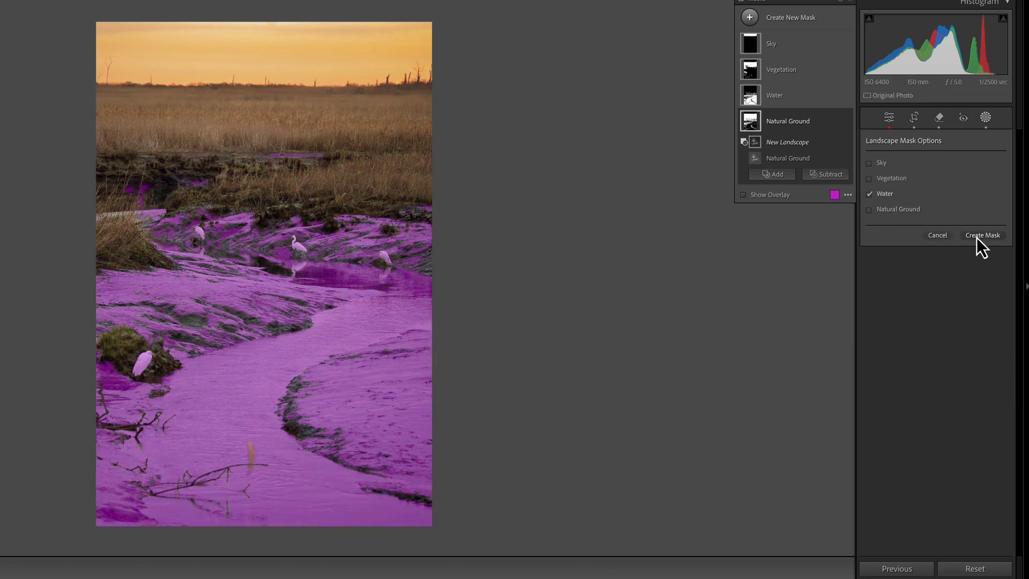
click(977, 235)
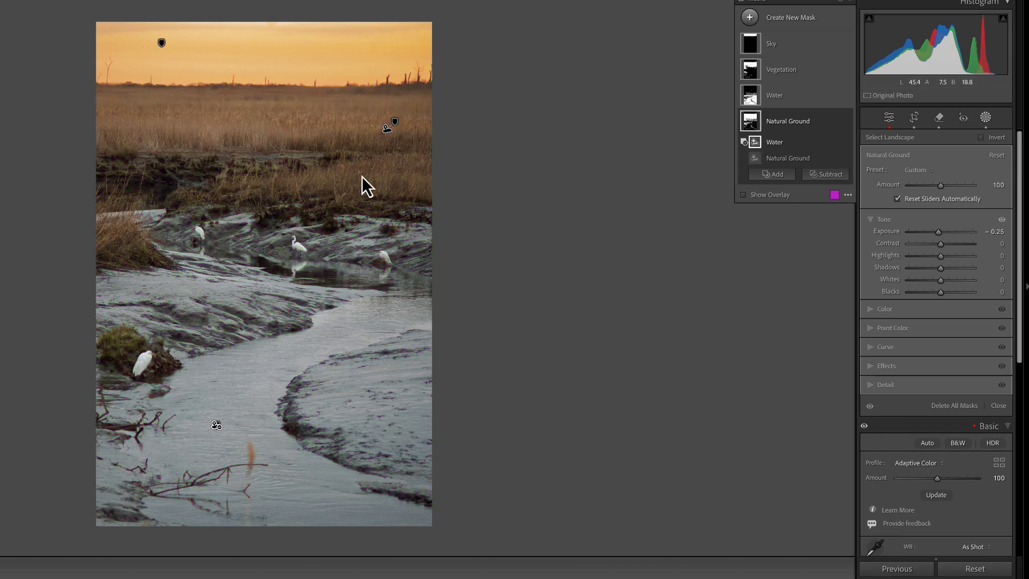
Step: Subtract the AI-detected vegetation from the Natural Ground mask, leaving only the mud banks
click(826, 176)
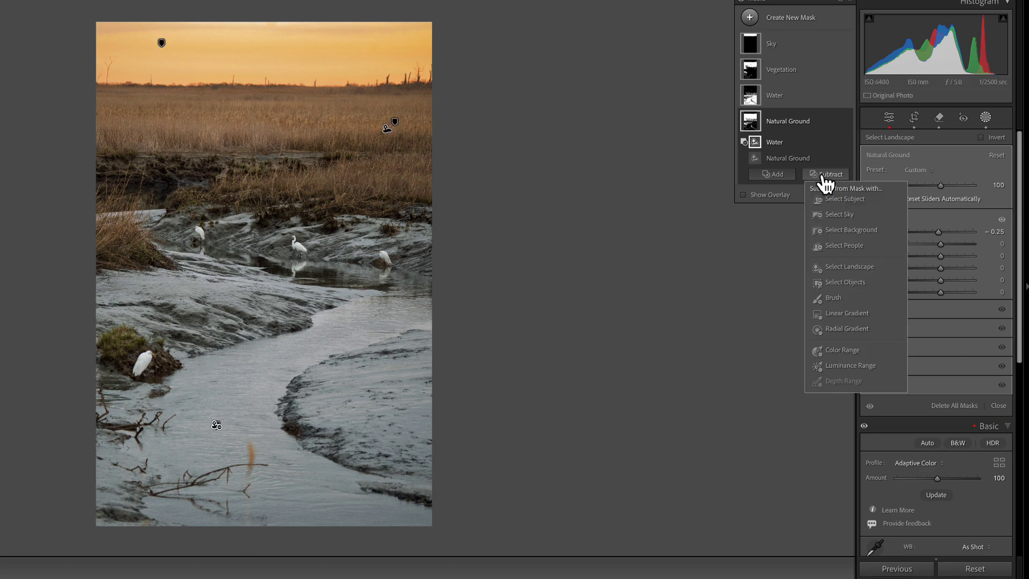
click(833, 267)
click(869, 181)
click(978, 237)
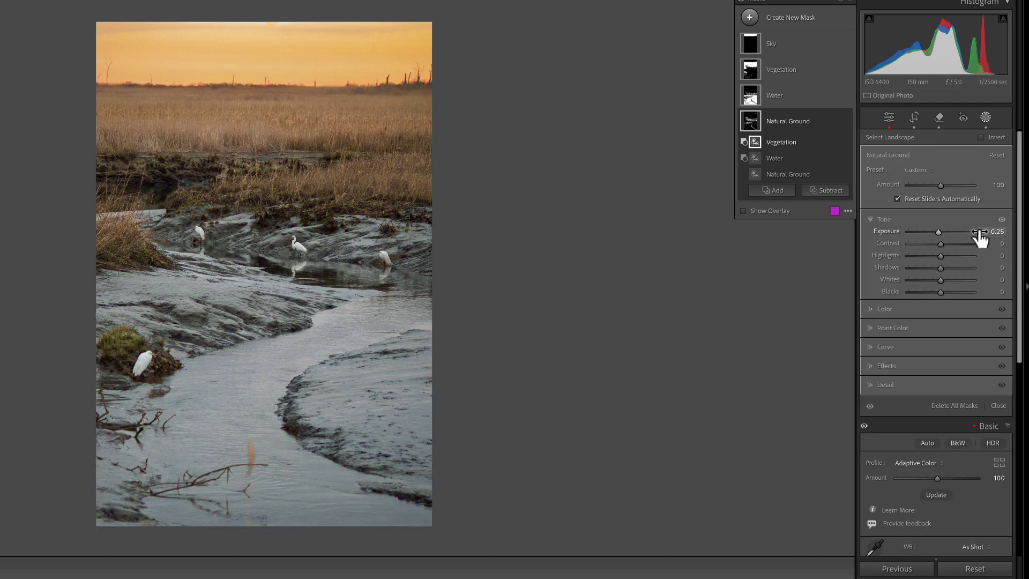
mouse_move(750, 125)
Step: Compare the Natural Ground mask on and off, then darken it to Exposure −0.95, Highlights −22, Shadows 39
drag(941, 234, 954, 267)
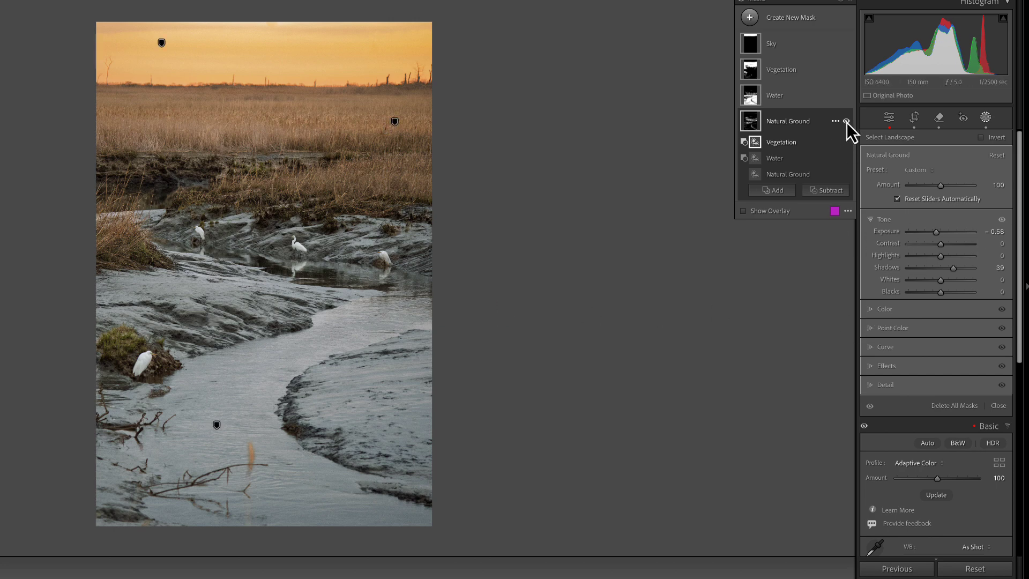
click(847, 121)
click(847, 122)
click(847, 123)
drag(936, 232, 922, 259)
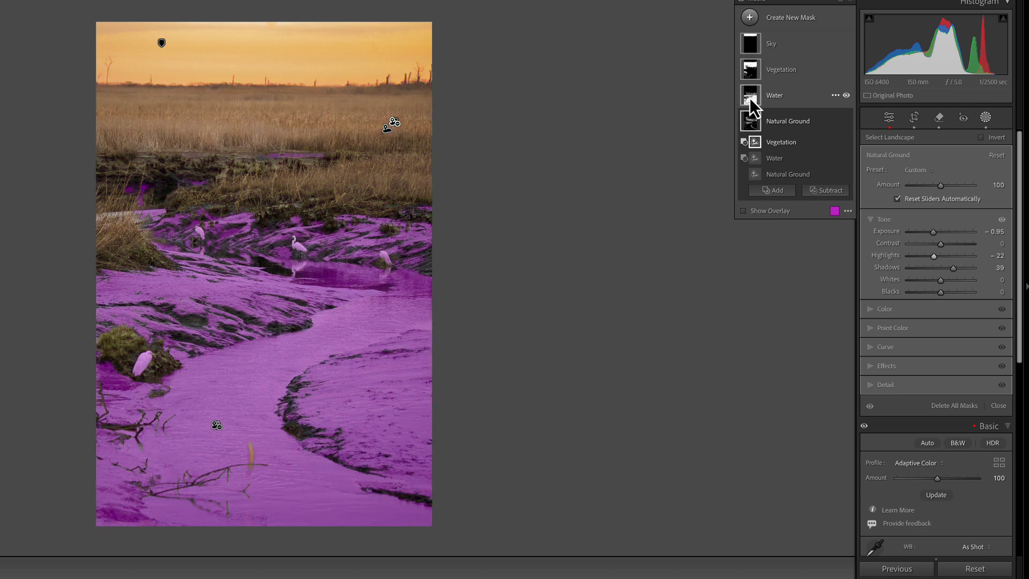
Step: Subtract the AI-detected natural ground from the Water mask
click(751, 97)
click(815, 133)
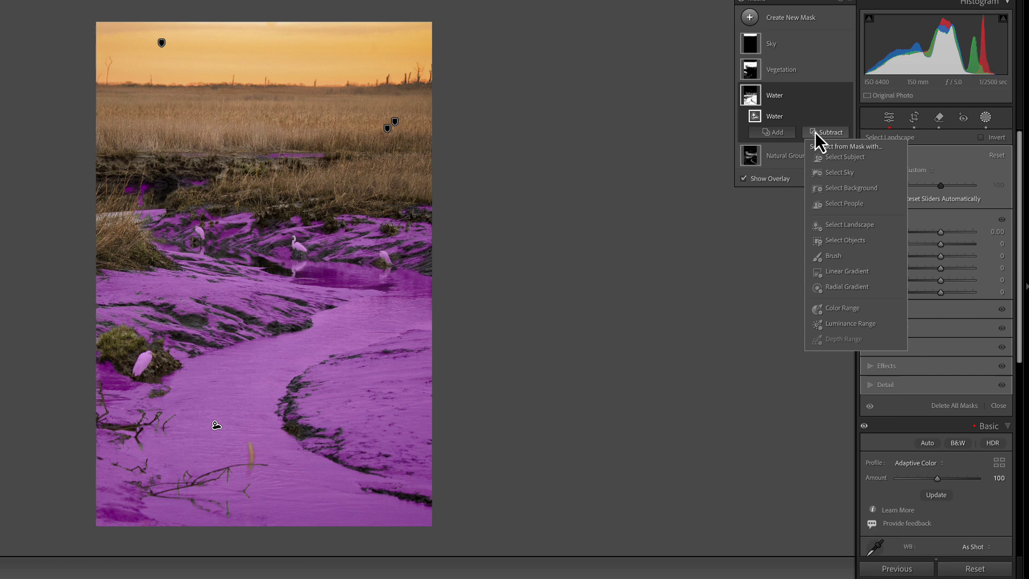
click(834, 226)
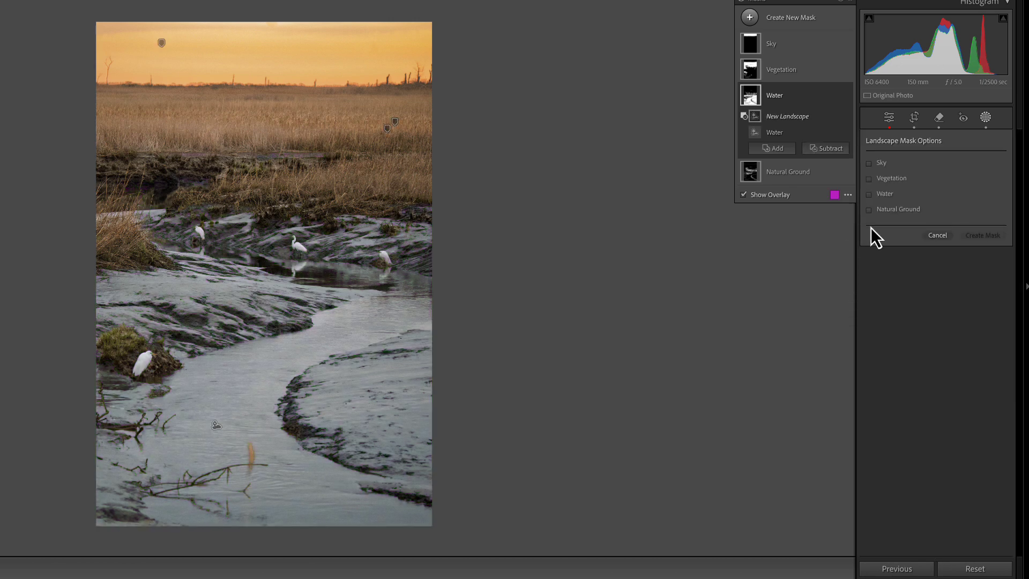
click(869, 209)
click(976, 234)
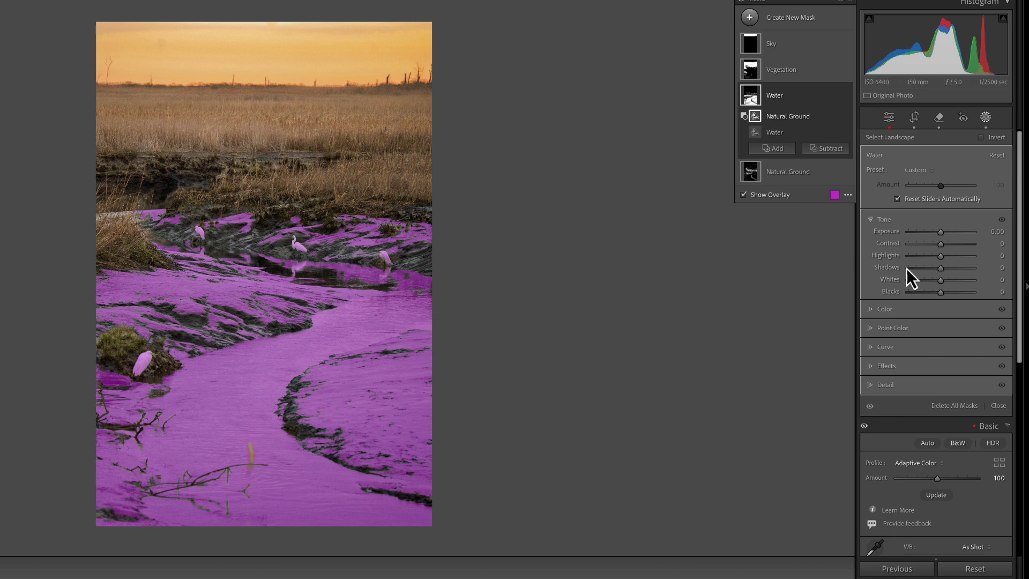
Step: Brush the mudbank, rocks and upper banks out of the Water mask, and set water Exposure to −0.23
click(820, 150)
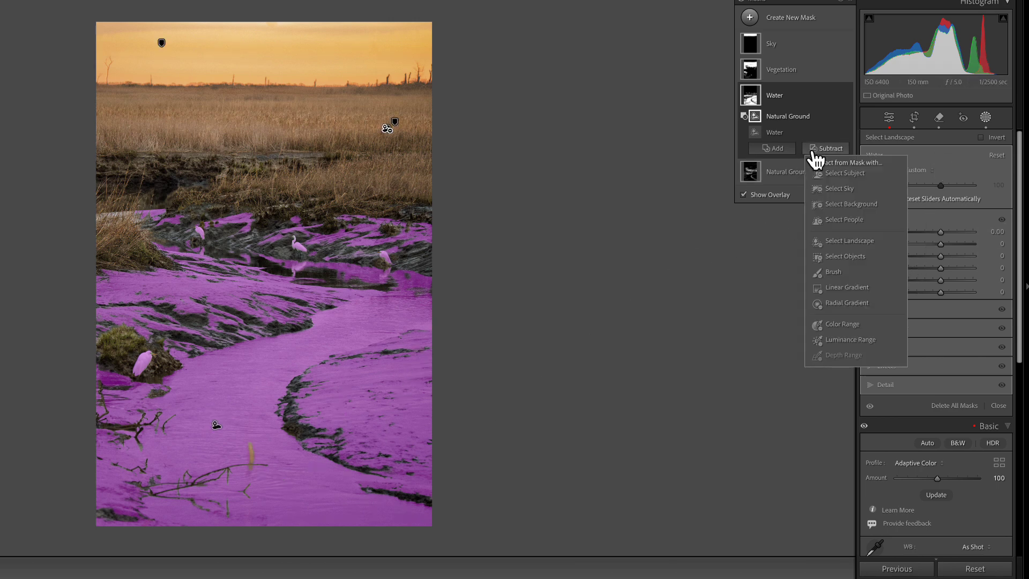
click(837, 261)
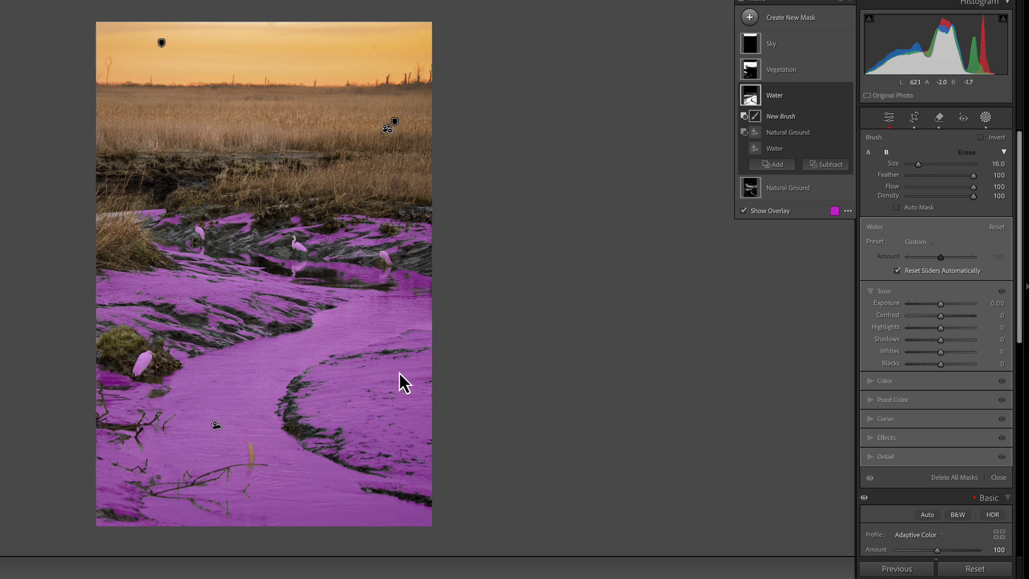
scroll(400, 372, down, 5)
scroll(400, 370, up, 5)
mouse_move(400, 365)
mouse_down()
mouse_move(338, 383)
mouse_move(440, 437)
mouse_move(393, 392)
mouse_move(300, 423)
mouse_move(425, 432)
mouse_move(418, 445)
mouse_up()
mouse_move(251, 302)
mouse_down()
mouse_move(274, 289)
mouse_move(102, 295)
mouse_move(84, 353)
mouse_move(81, 494)
mouse_move(90, 367)
mouse_up()
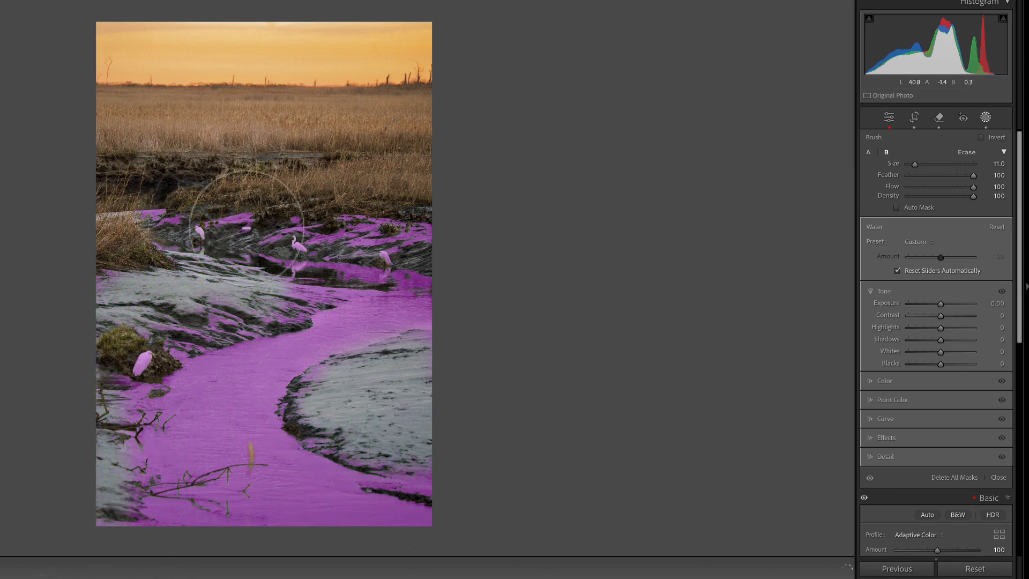
mouse_move(412, 226)
mouse_down()
mouse_move(336, 231)
mouse_move(177, 207)
mouse_move(94, 232)
mouse_move(96, 300)
mouse_move(177, 348)
mouse_move(313, 284)
mouse_move(83, 316)
mouse_up()
drag(940, 304, 946, 337)
click(889, 384)
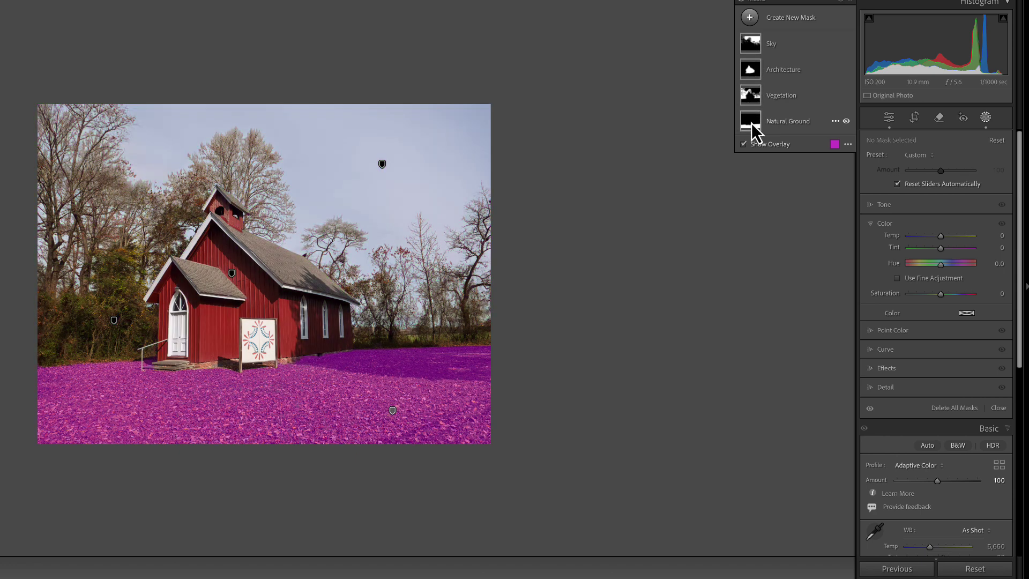
Step: Set the church photo's Sky mask to Exposure −0.74 and Temp −8
click(755, 47)
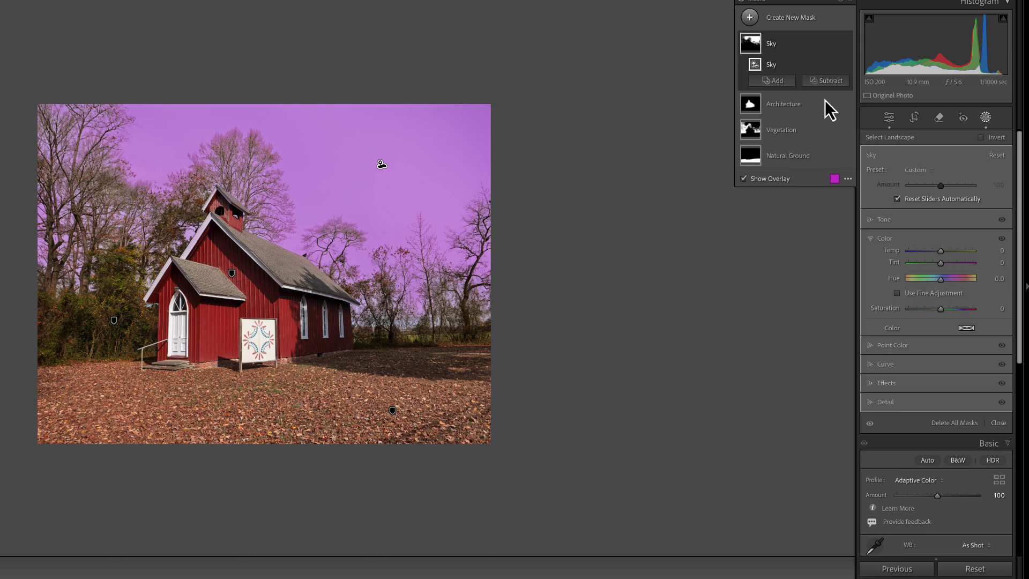
click(893, 224)
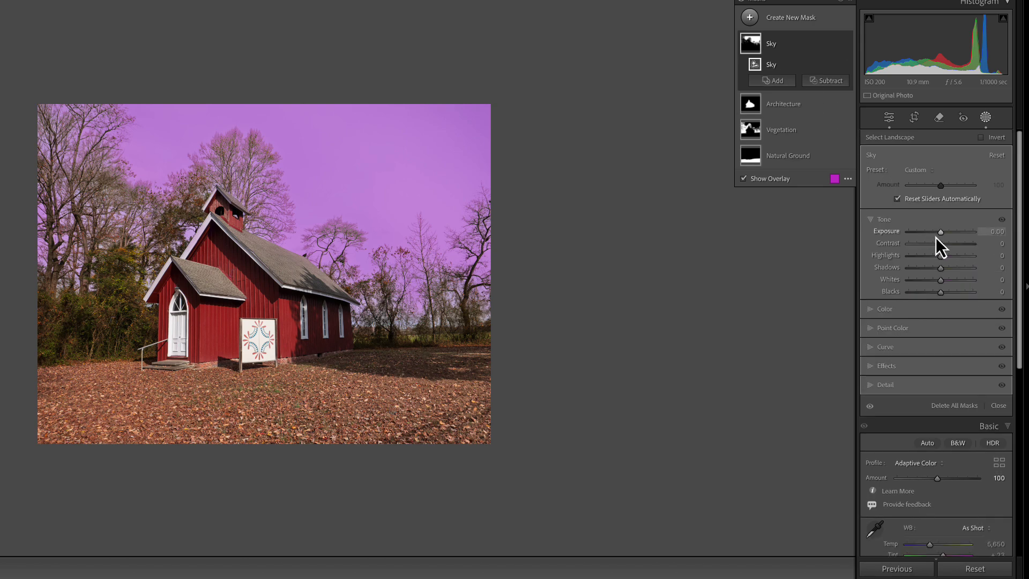
drag(941, 233, 937, 253)
click(883, 311)
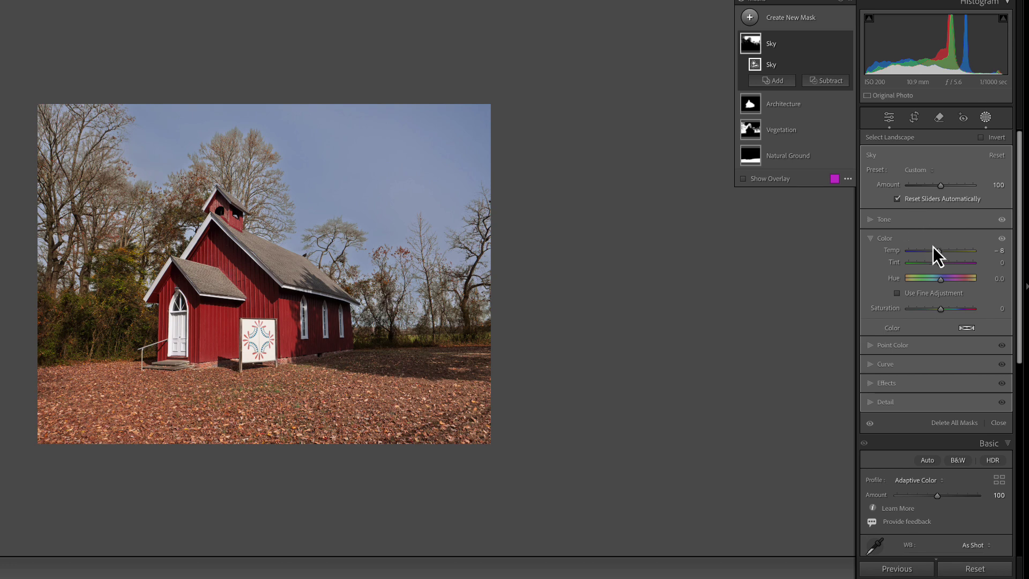
click(899, 223)
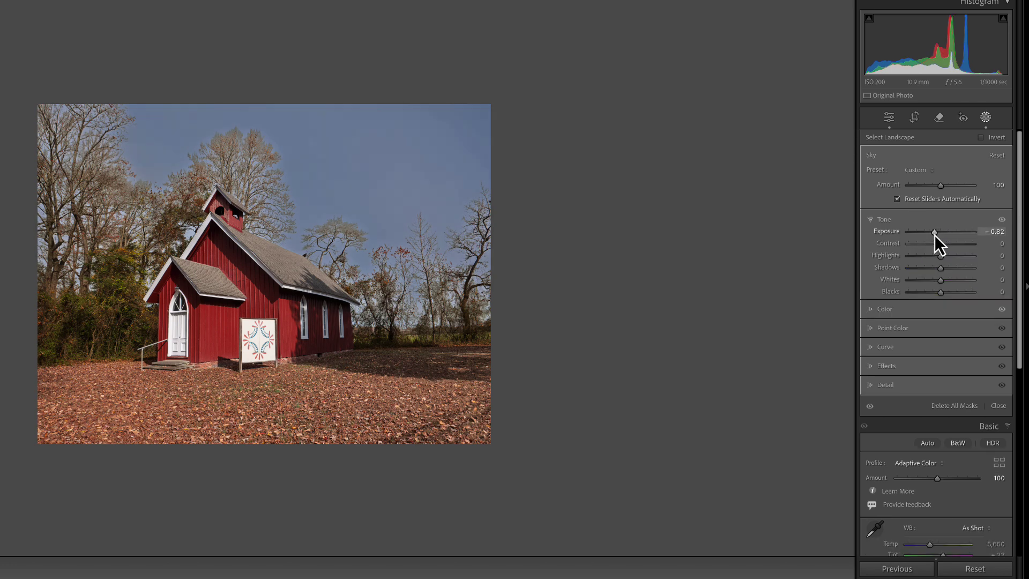
drag(935, 233, 937, 233)
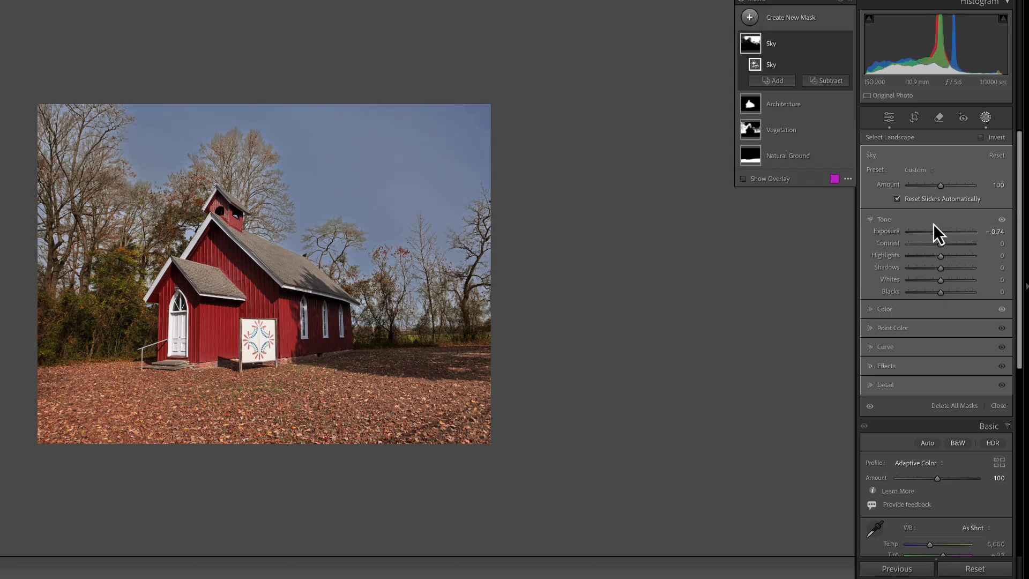
Step: Add a low-flow Brush component to the Sky mask and deepen the sky to Exposure −0.86
click(779, 81)
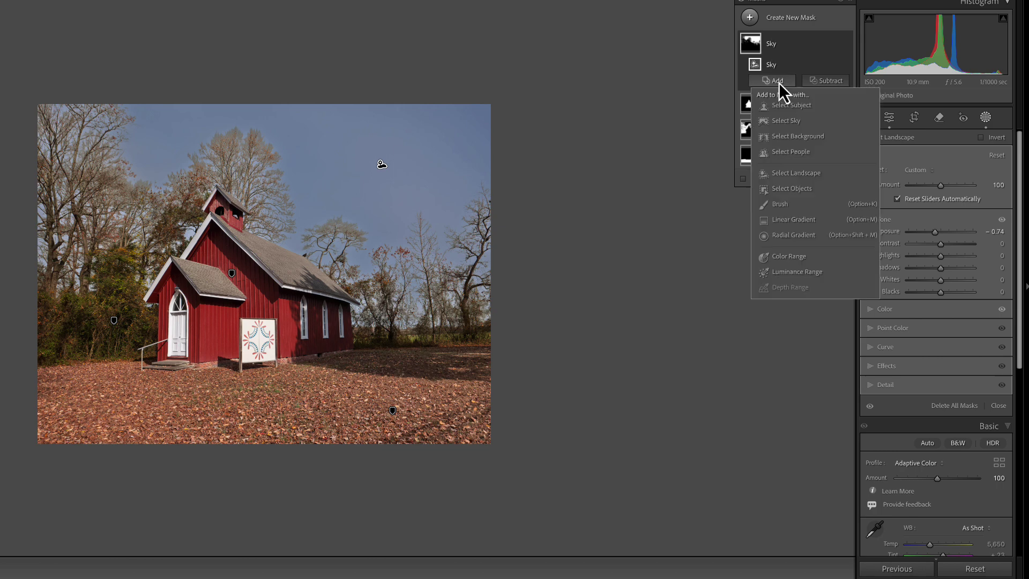
click(782, 204)
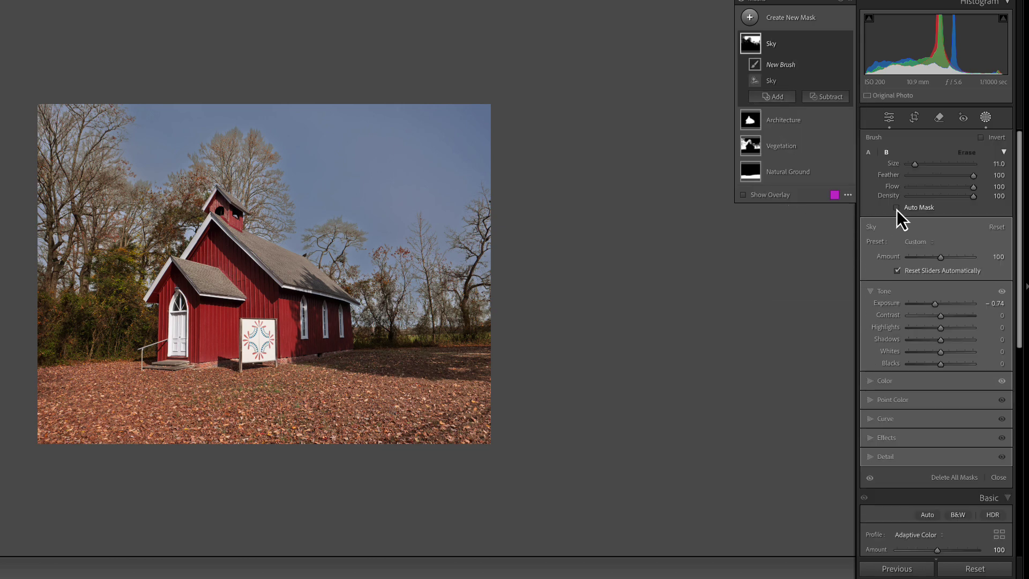
drag(973, 190, 950, 194)
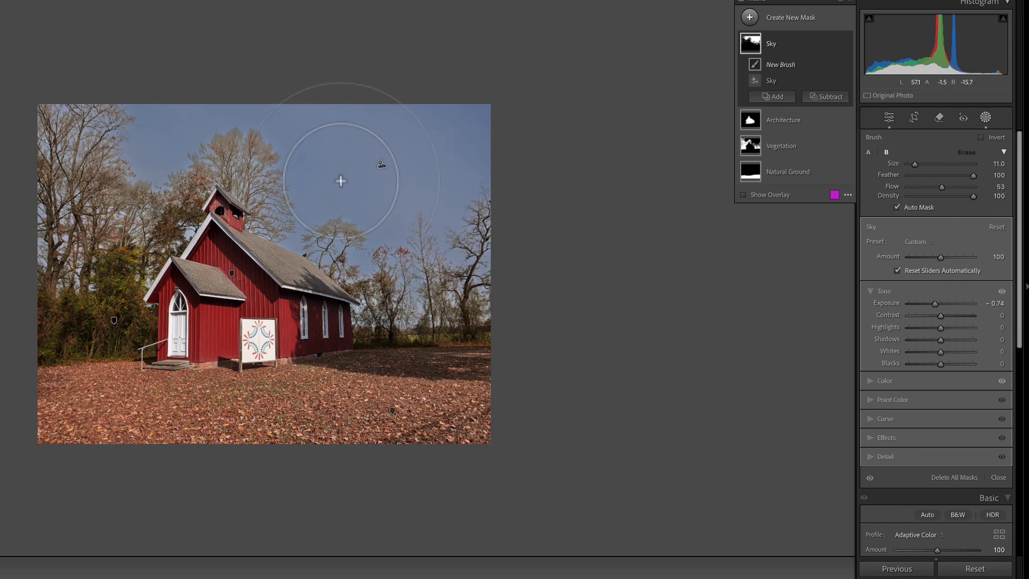
scroll(339, 181, up, 4)
scroll(339, 180, up, 3)
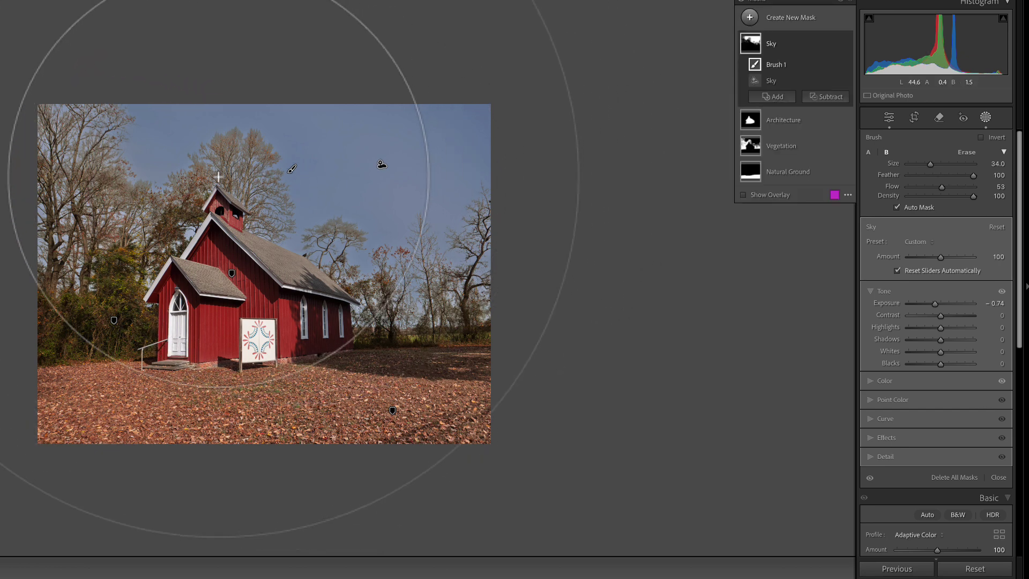
mouse_move(932, 307)
mouse_down()
mouse_move(924, 307)
mouse_move(934, 304)
mouse_up()
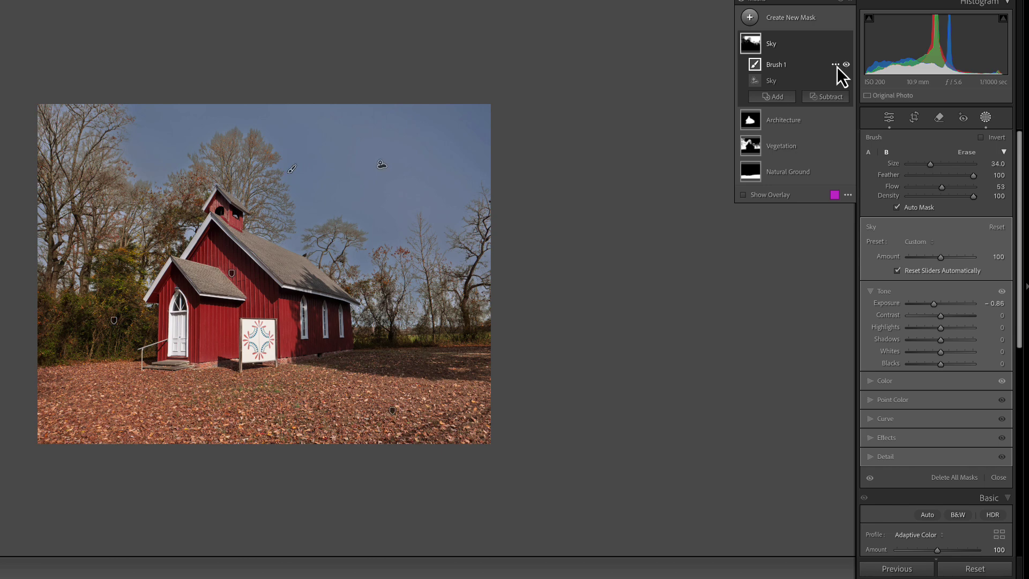
Step: Compare Brush 1 on and off, paint the left, central and right sky, then set Exposure −0.73
click(845, 65)
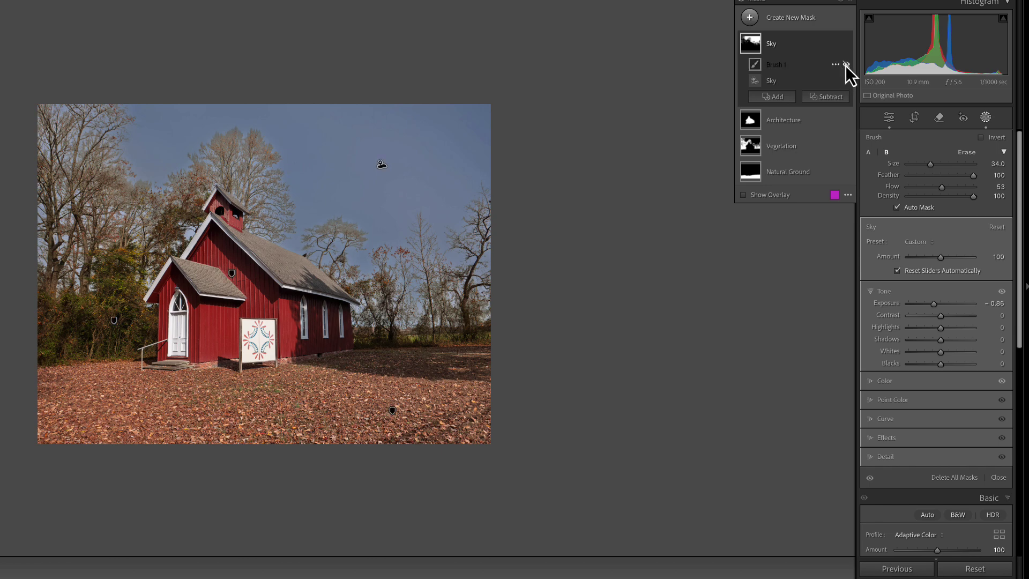
click(846, 66)
click(846, 65)
click(846, 66)
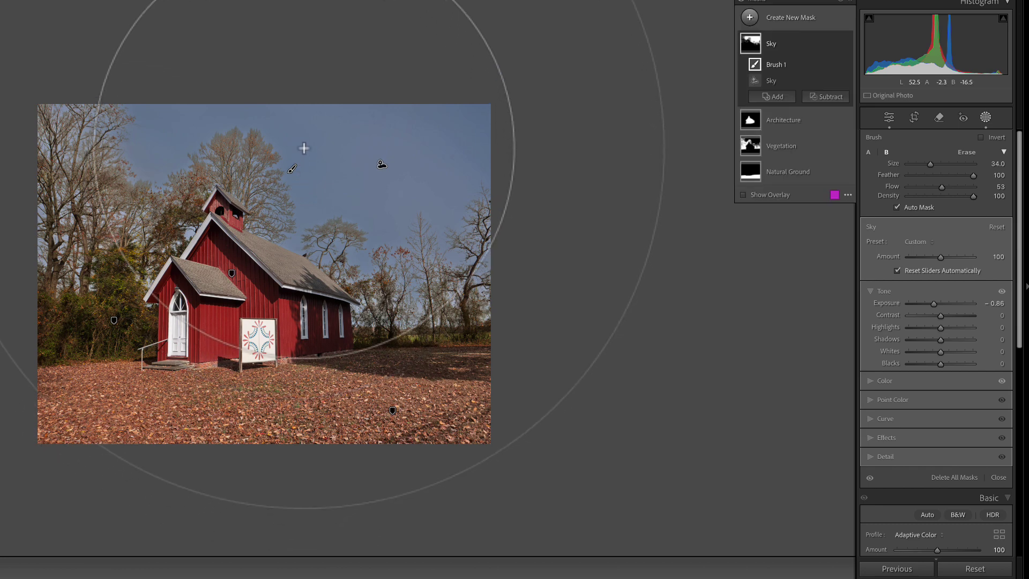
mouse_move(209, 126)
mouse_down()
mouse_move(179, 147)
mouse_move(138, 142)
mouse_up()
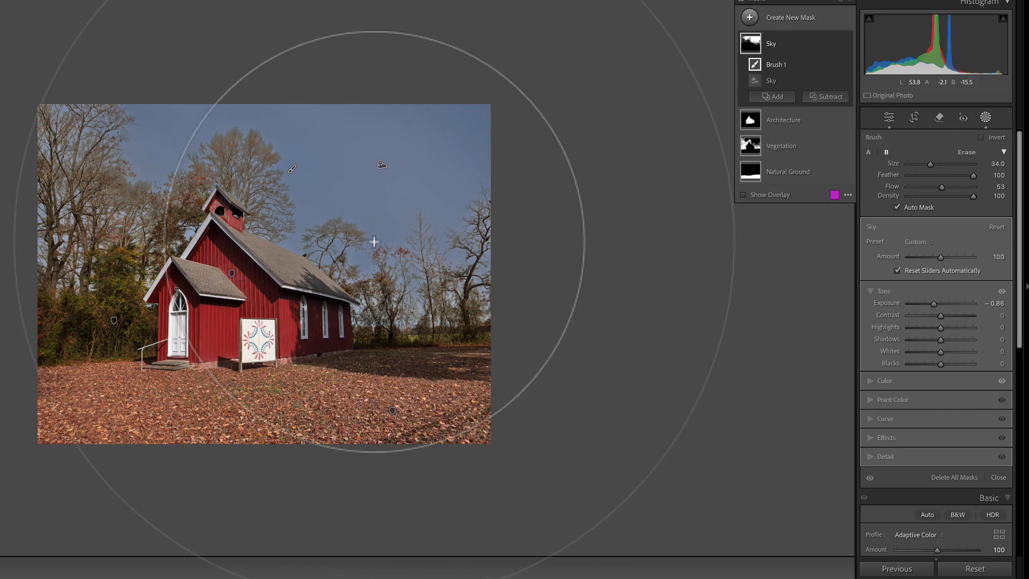
drag(373, 242, 397, 234)
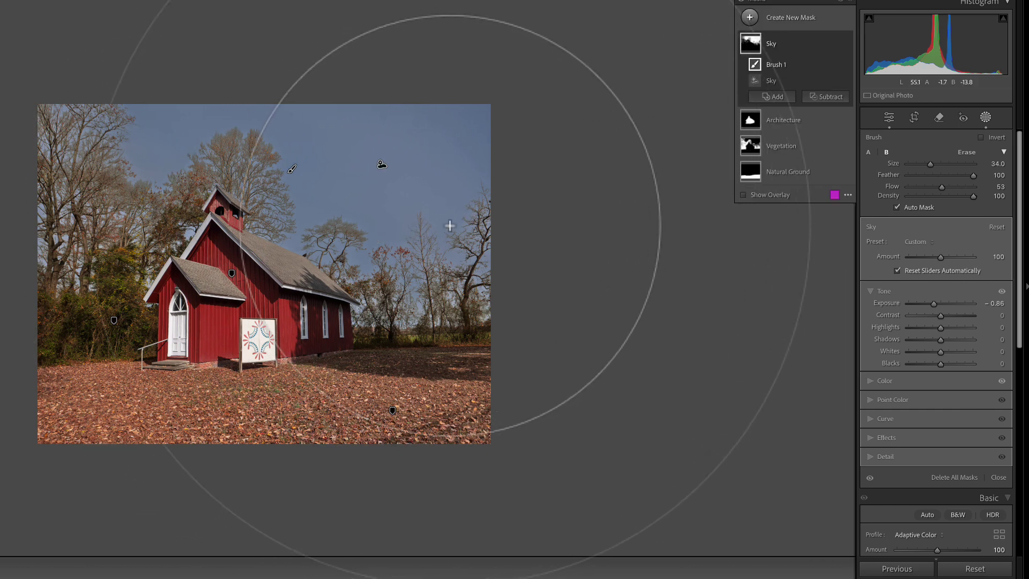
drag(455, 219, 459, 223)
drag(935, 304, 937, 304)
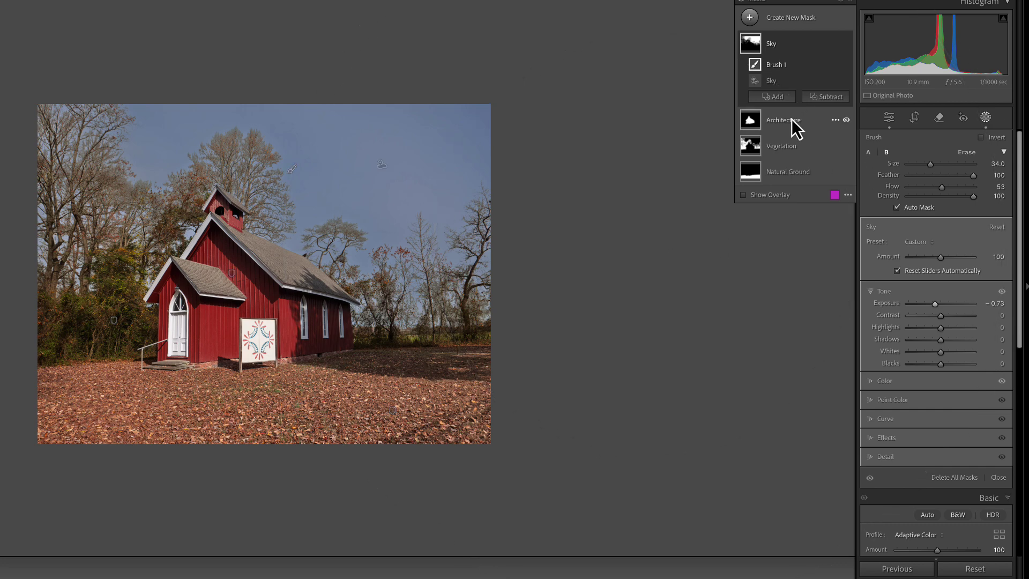
Step: Preview the church photo's mask overlays, then move on to the egret marsh photo
mouse_move(761, 179)
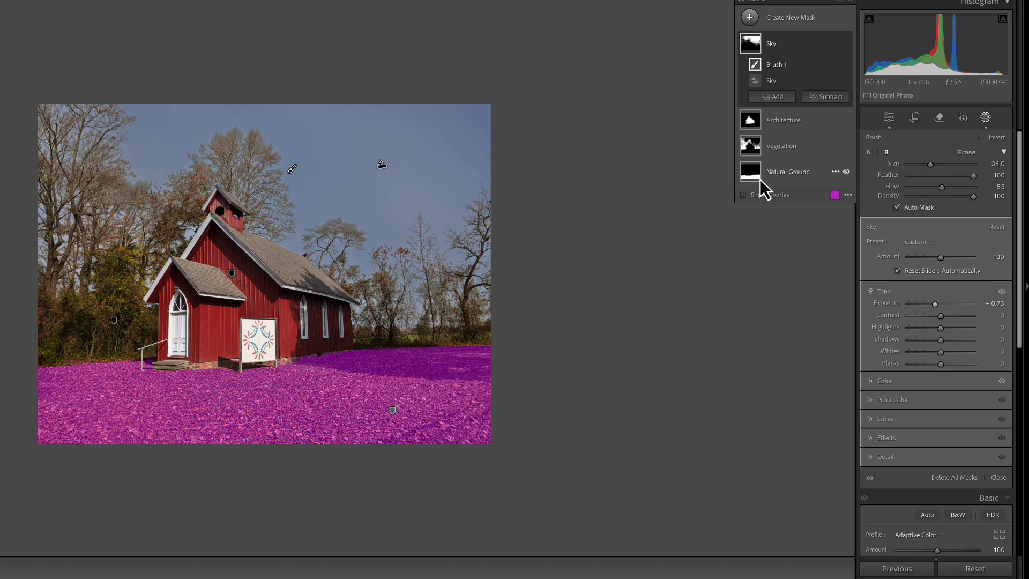
mouse_move(750, 118)
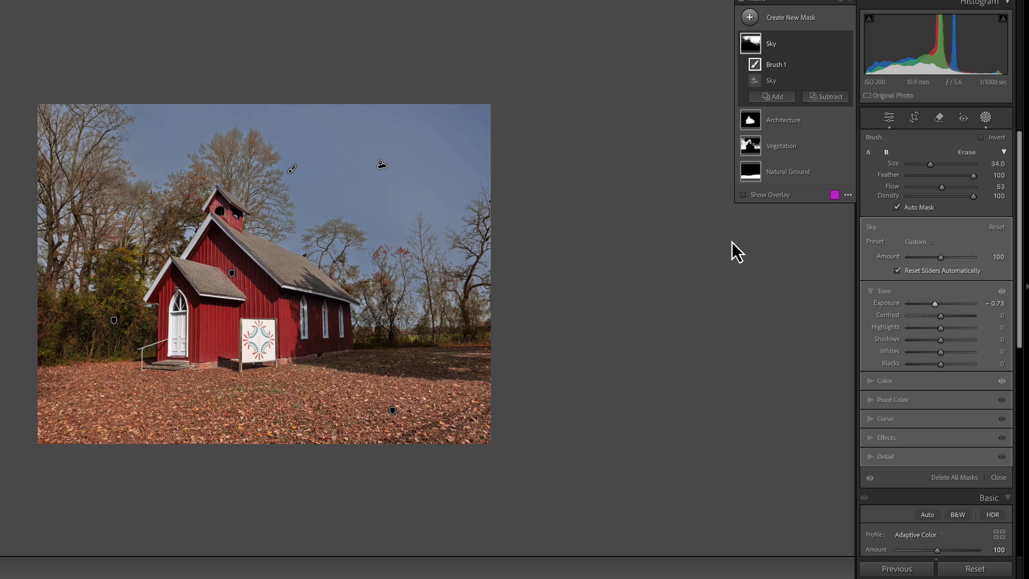
key(Right)
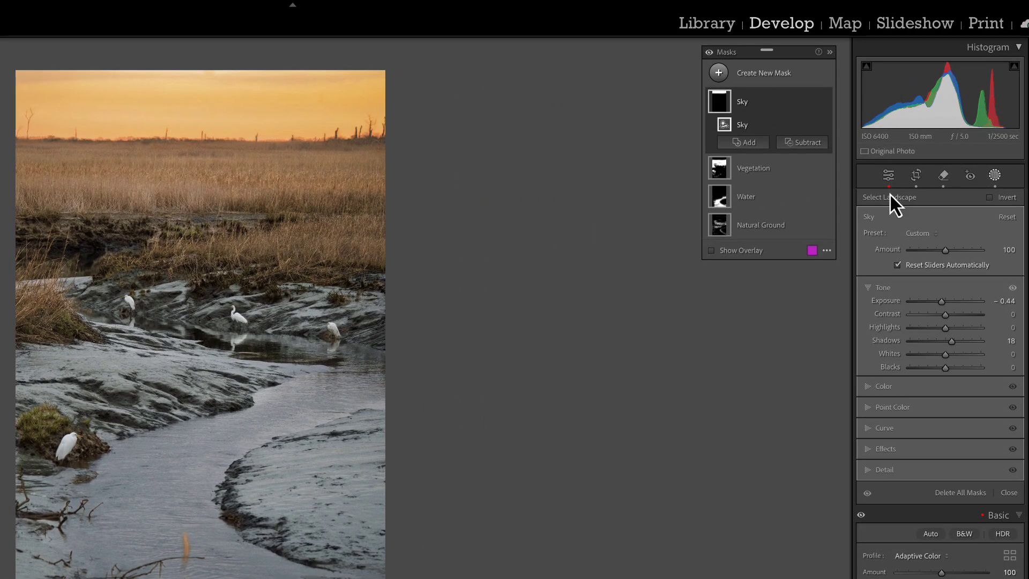
Step: Close masking and apply the AI update to the marsh photo's Adaptive Color profile
click(888, 176)
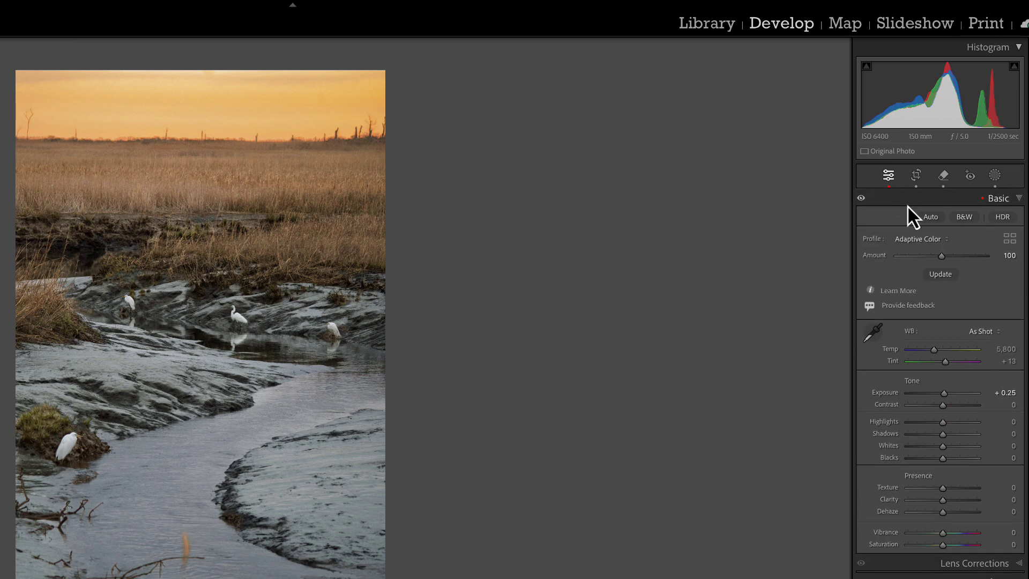
click(939, 274)
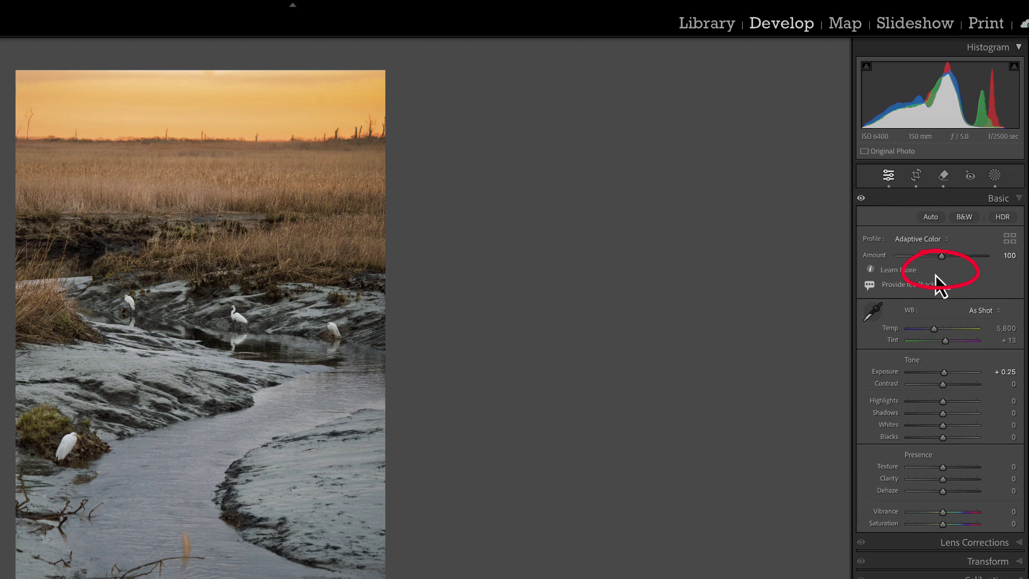